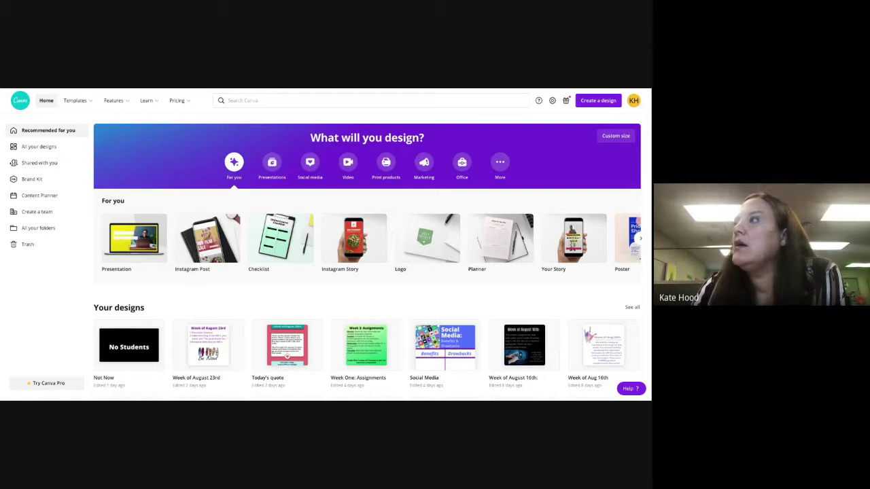
View the account options, and open the list of all designs to look through the existing ones.
left_click(634, 100)
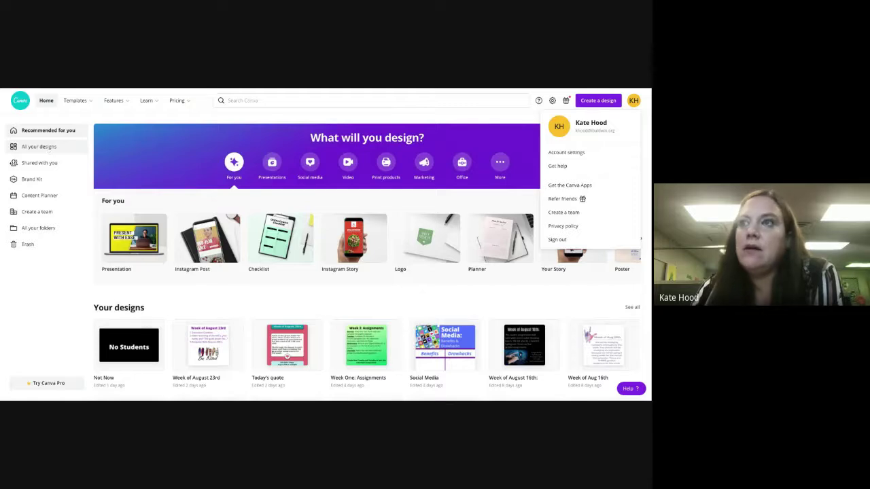
left_click(49, 150)
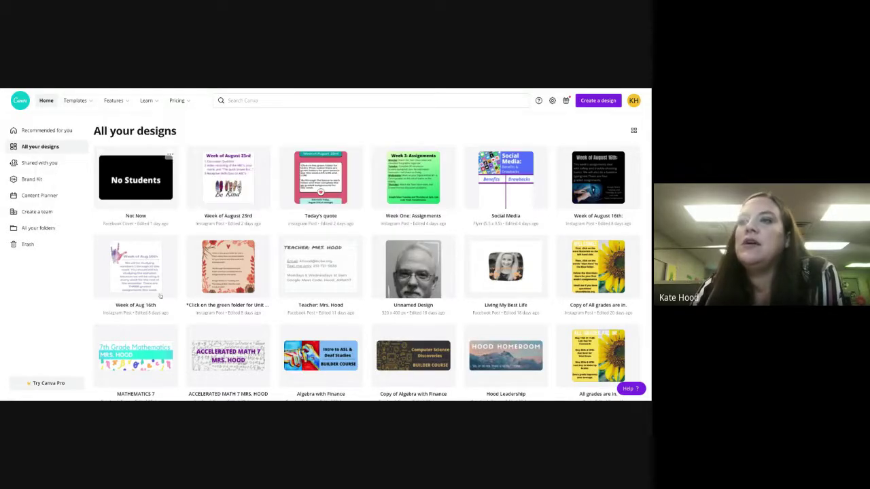
scroll(131, 263, "down", 3)
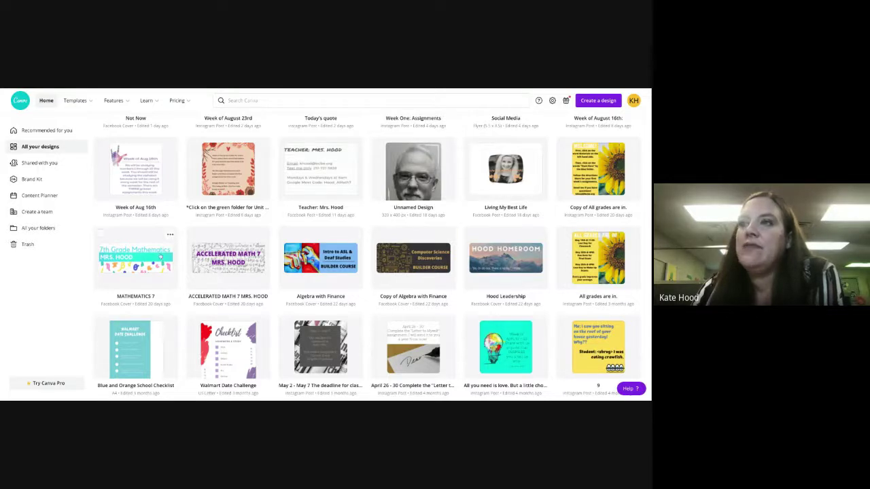
scroll(160, 257, "up", 3)
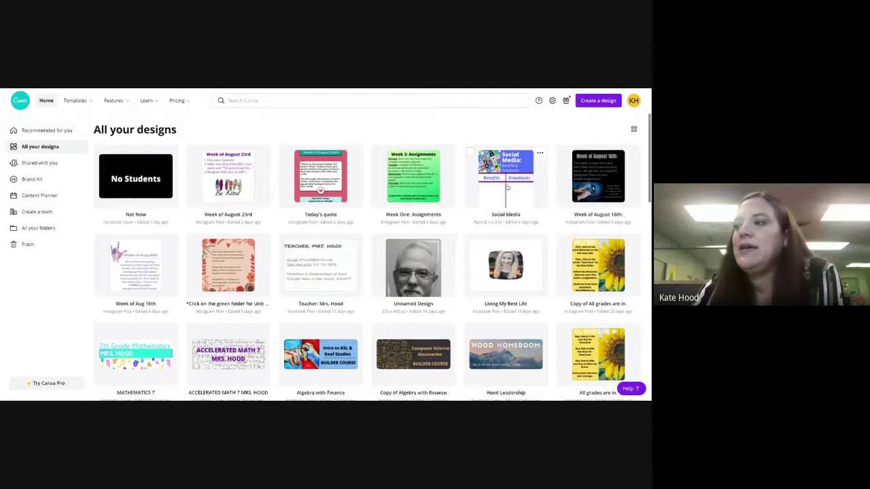
scroll(507, 187, "down", 3)
scroll(508, 204, "down", 2)
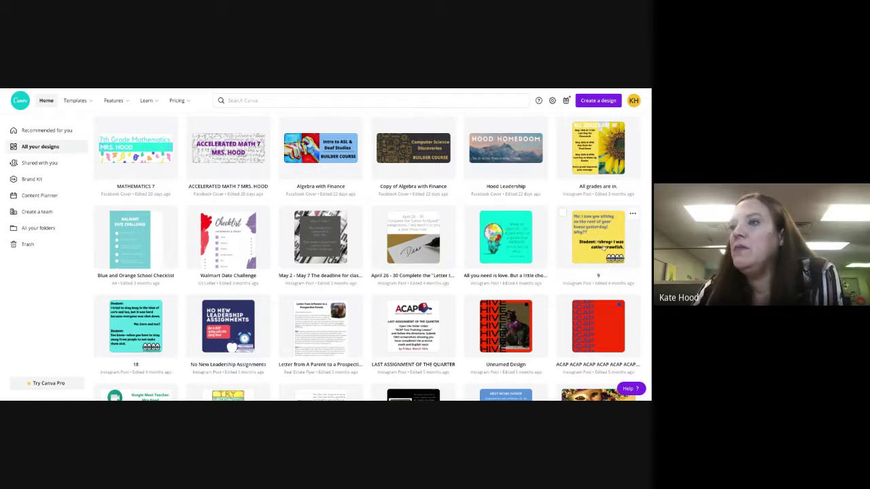
scroll(603, 248, "down", 1)
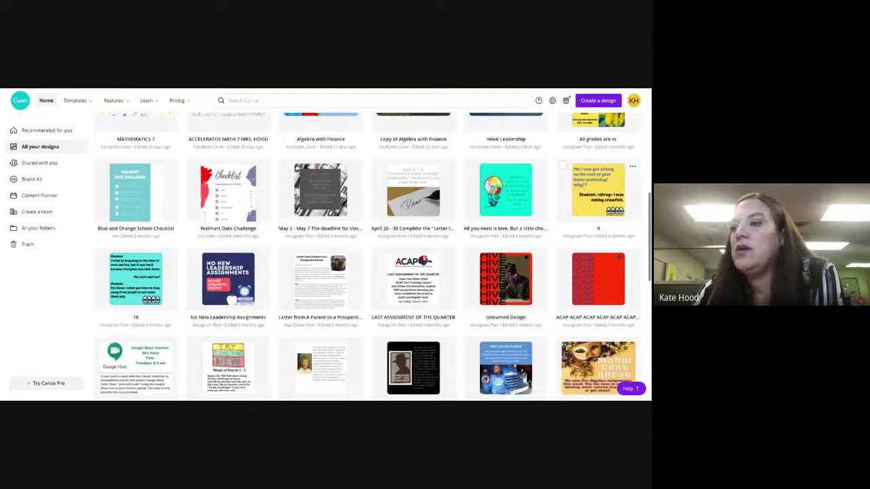
scroll(598, 271, "down", 1)
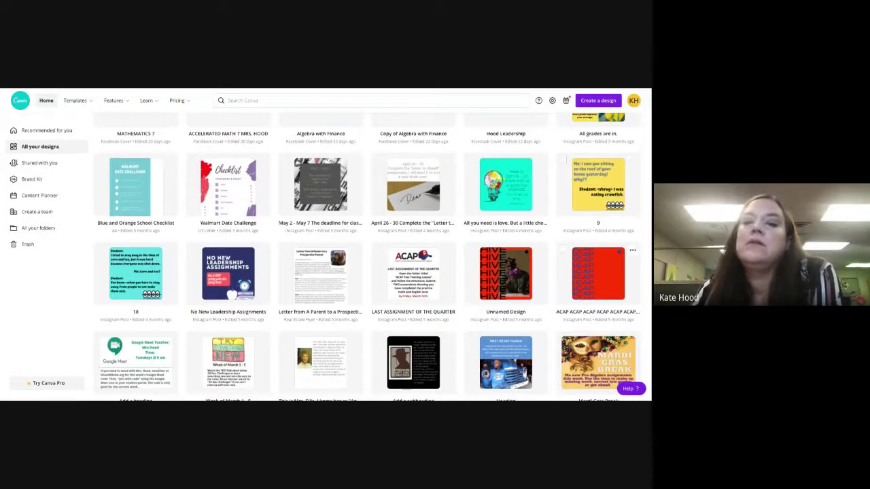
scroll(598, 272, "down", 2)
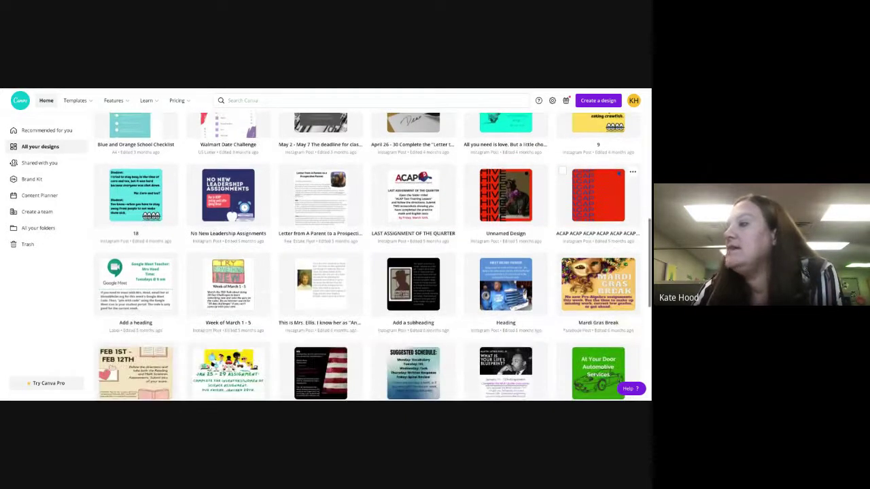
scroll(598, 272, "down", 5)
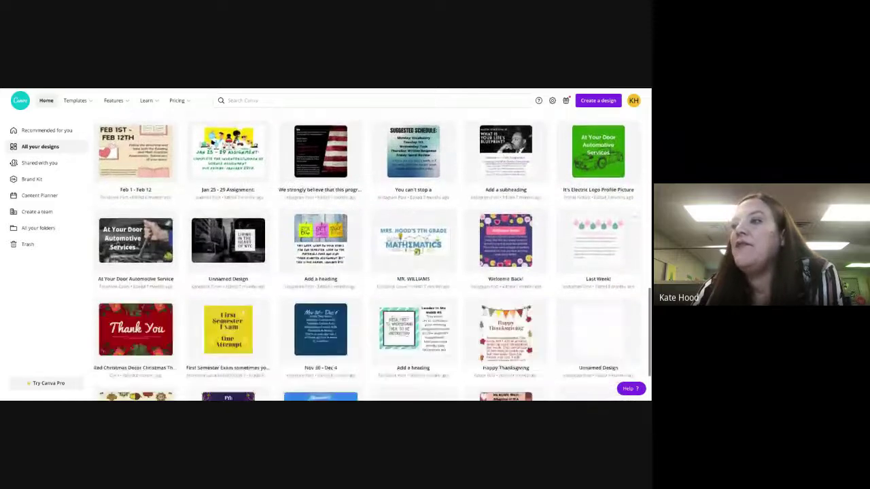
scroll(599, 204, "down", 2)
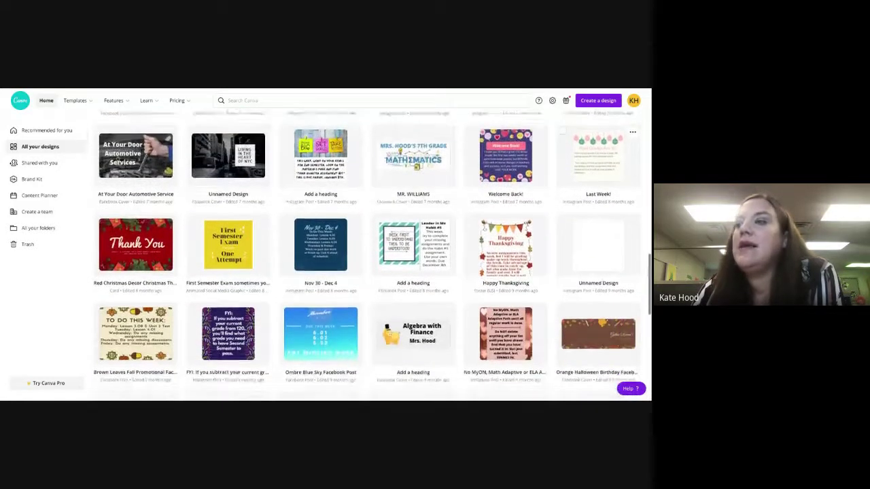
scroll(367, 257, "down", 2)
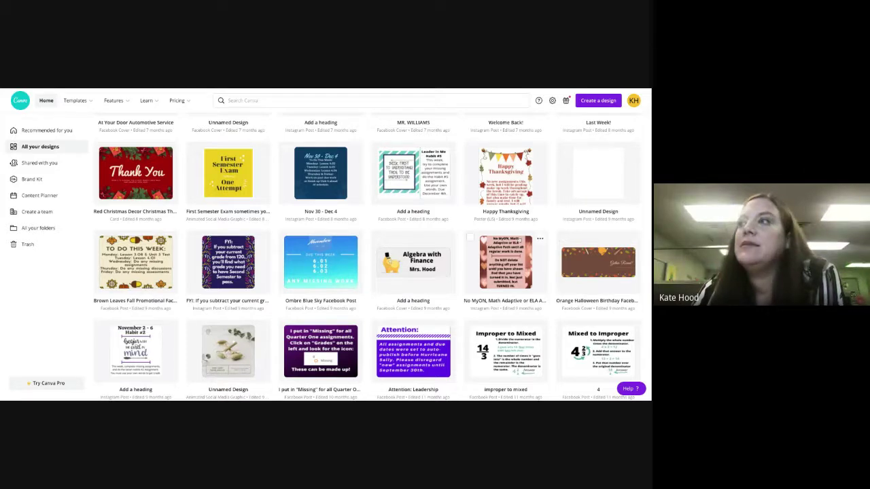
scroll(583, 278, "up", 5)
scroll(482, 206, "up", 6)
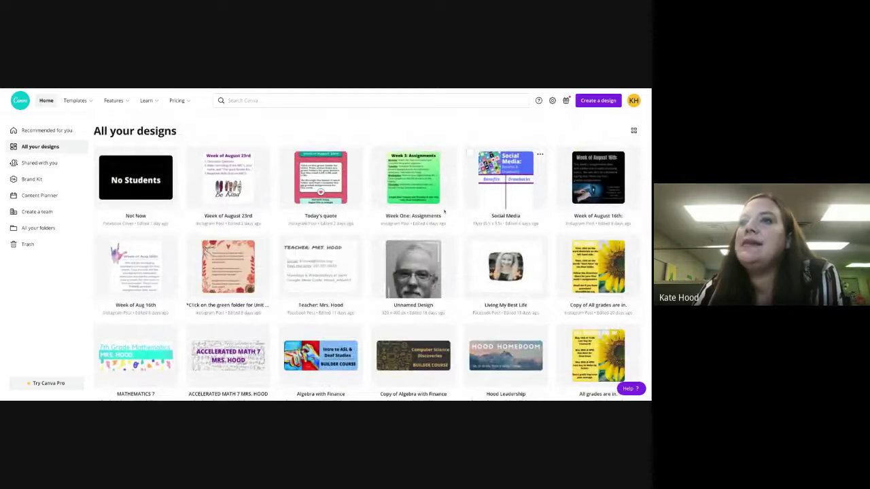
Return to the home page and create a blank Instagram Post design.
mouse_move(114, 100)
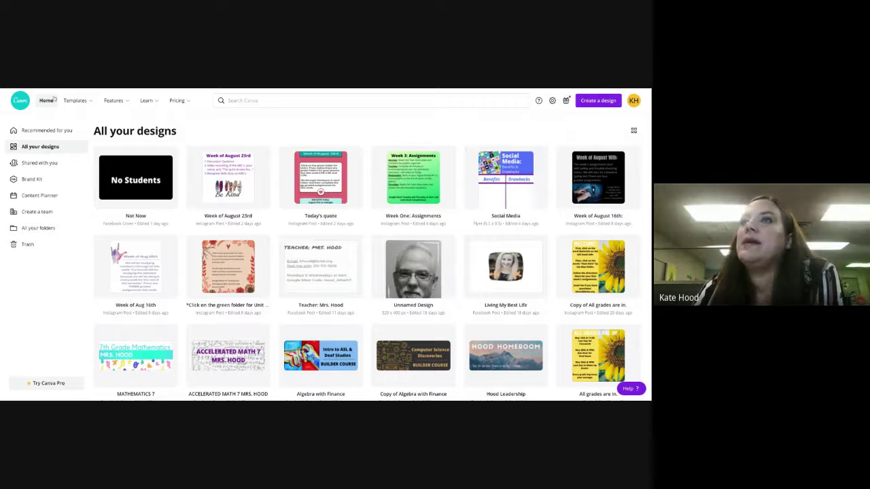
left_click(20, 101)
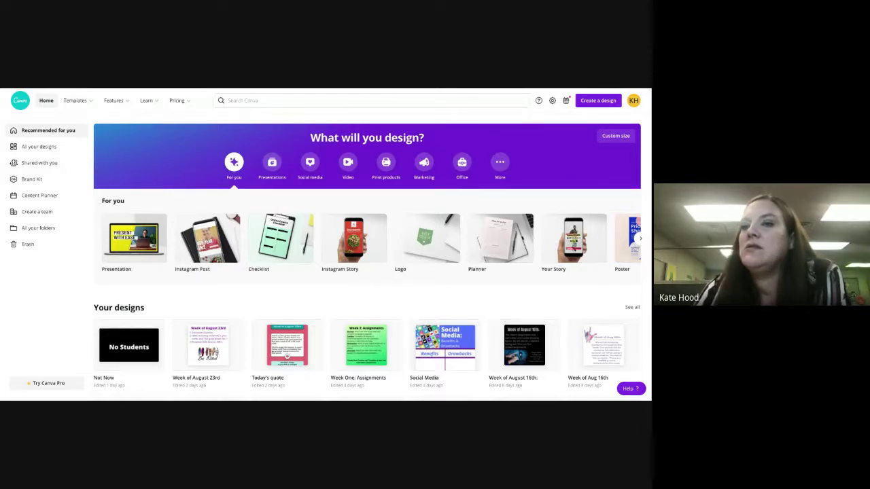
mouse_move(211, 249)
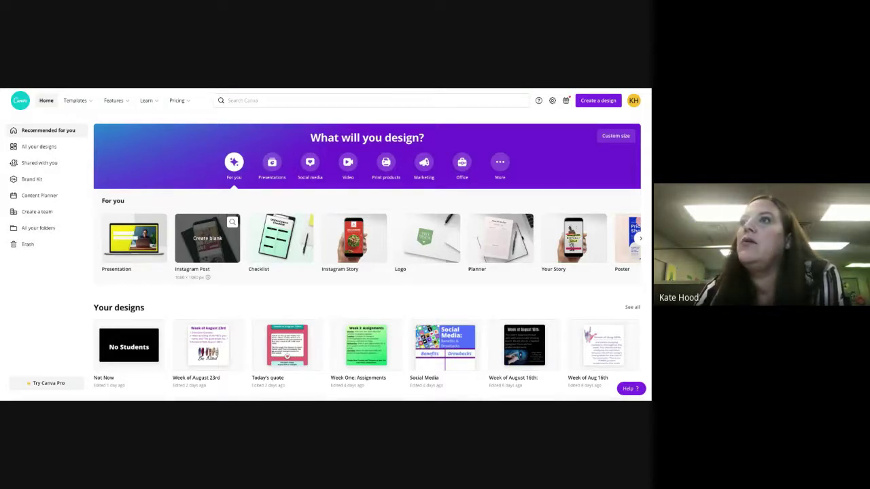
left_click(207, 238)
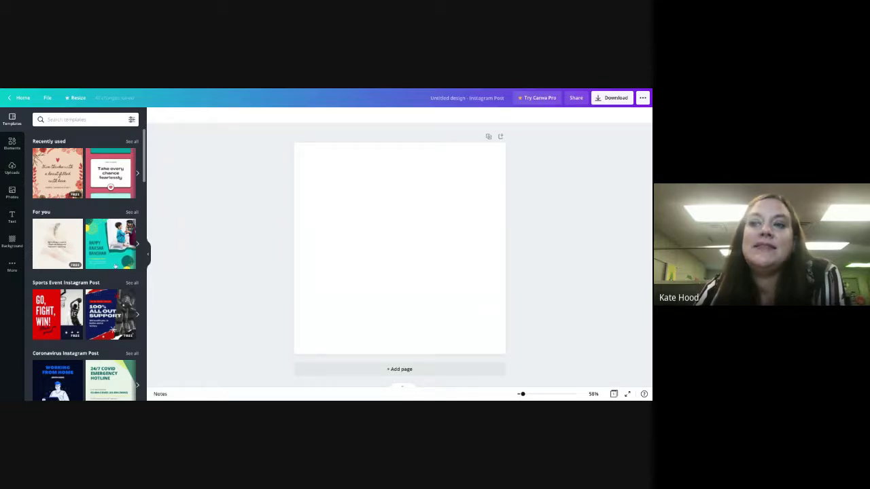
Browse the suggested Instagram Post templates and search the template library for "computers".
scroll(115, 267, "down", 2)
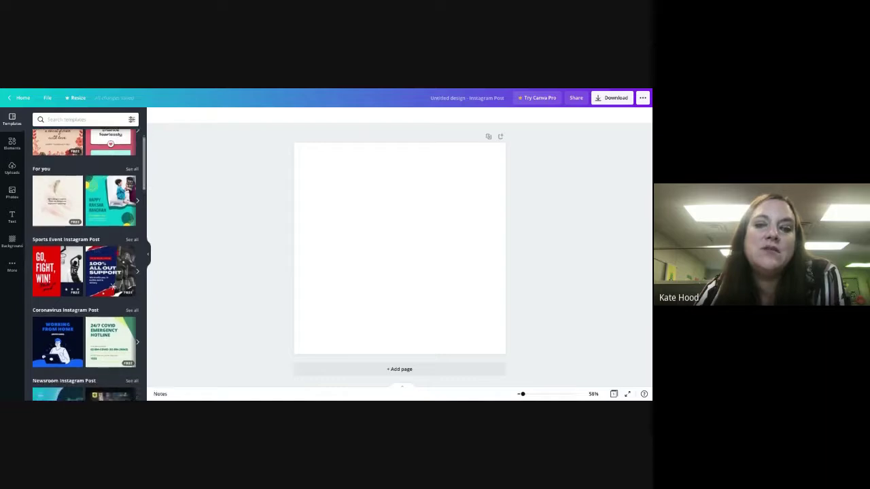
scroll(115, 272, "down", 1)
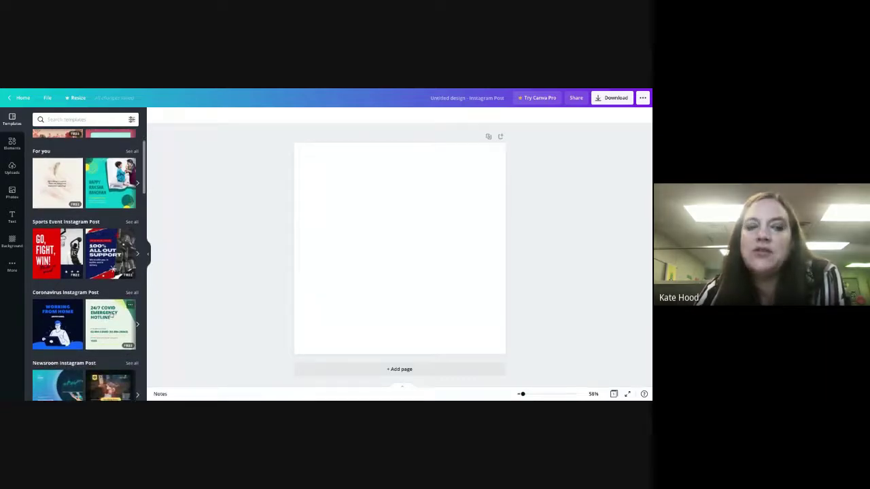
scroll(113, 314, "down", 1)
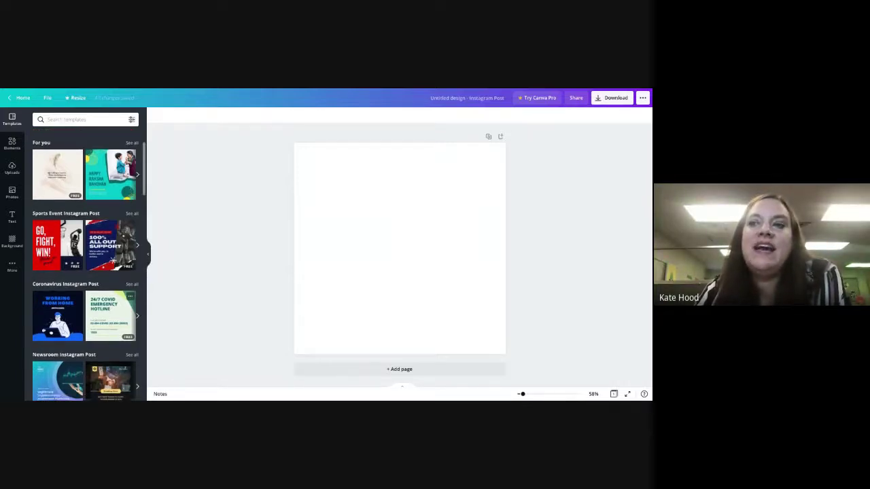
scroll(112, 314, "down", 5)
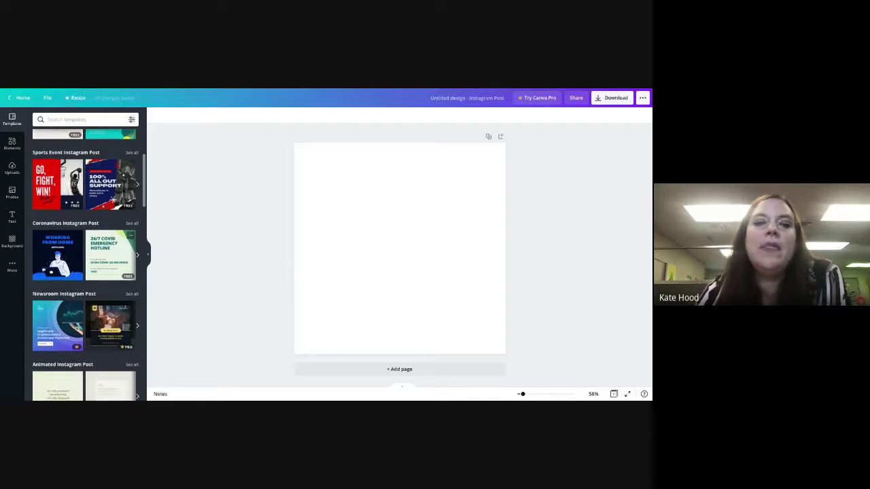
scroll(86, 265, "down", 5)
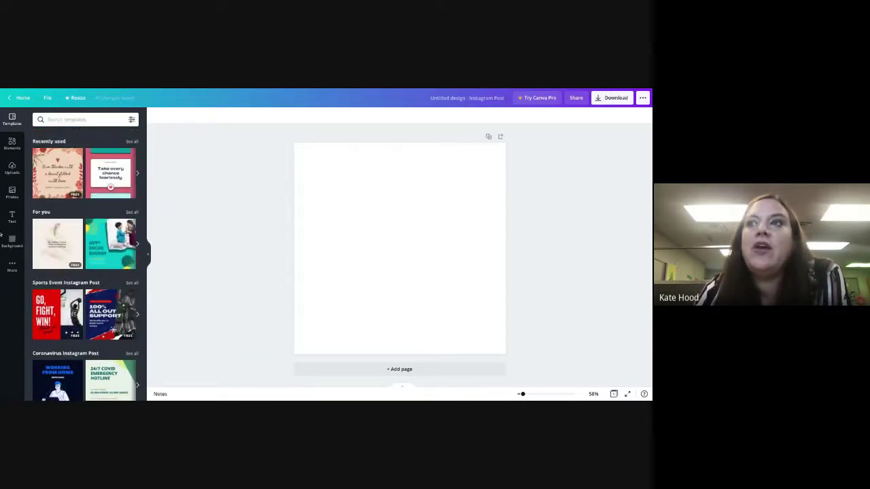
left_click(68, 118)
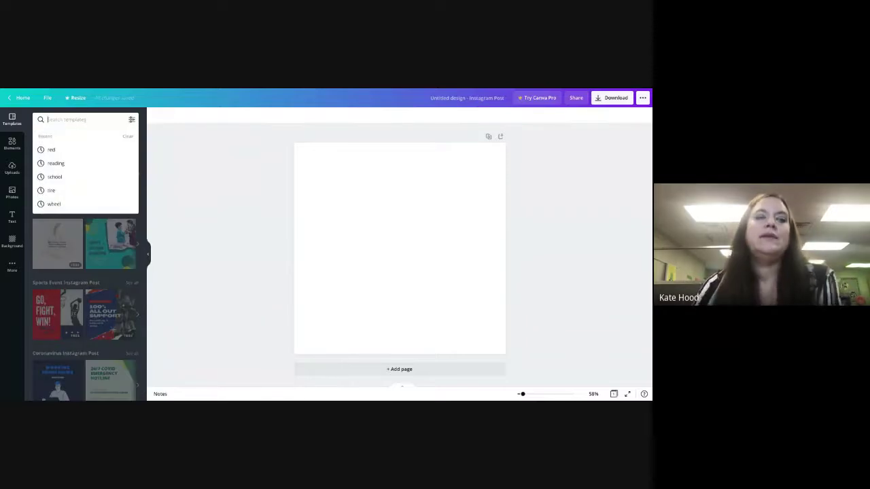
type("computers")
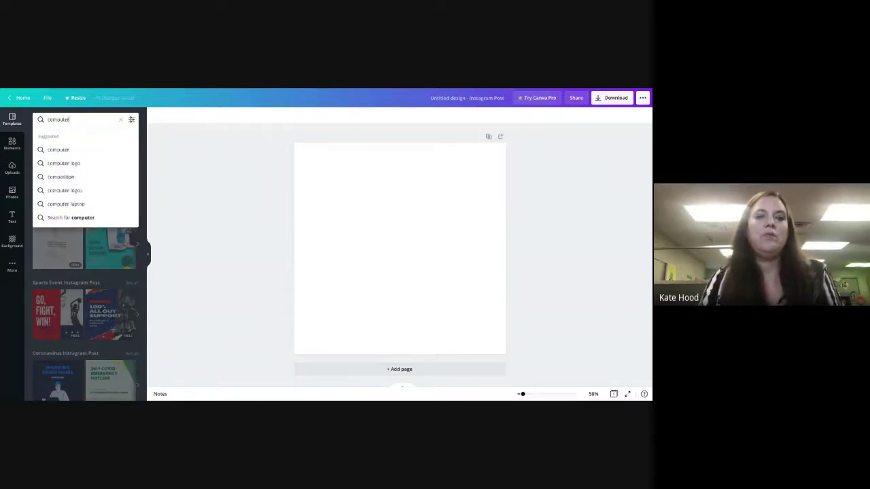
key("Return")
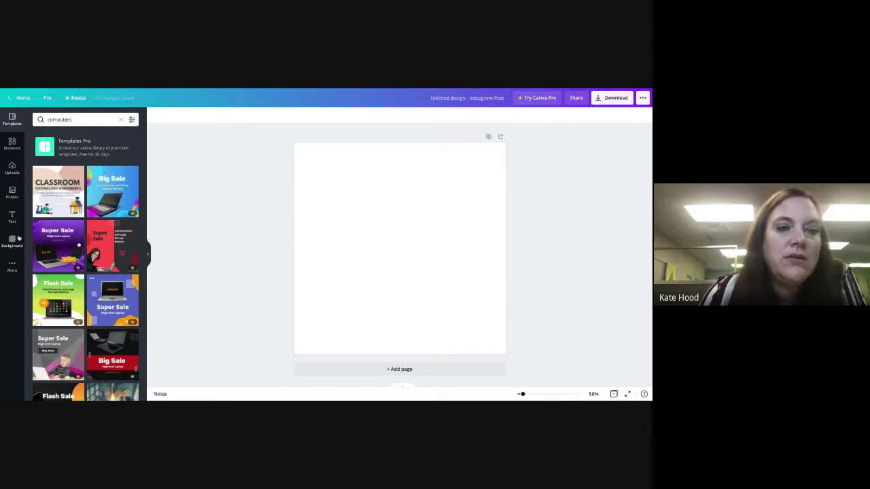
Add the aerial autumn forest photo from the recently used photos and place it in the lower part of the blank page.
left_click(12, 192)
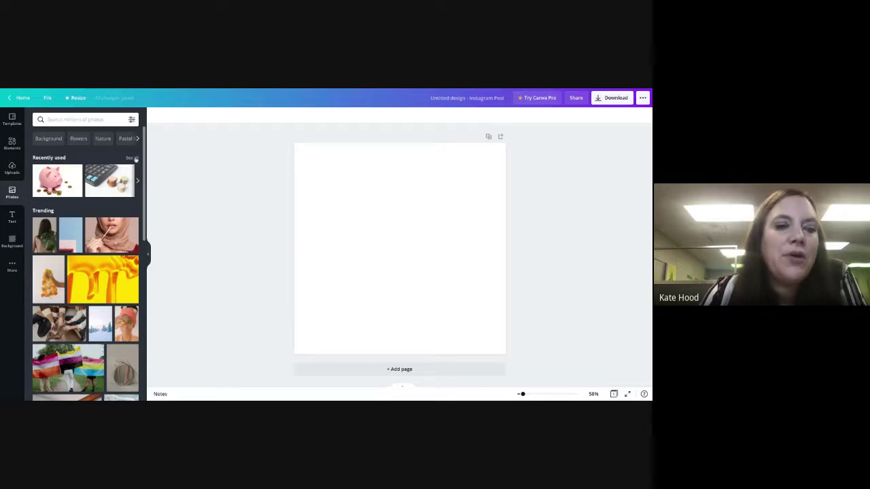
left_click(132, 158)
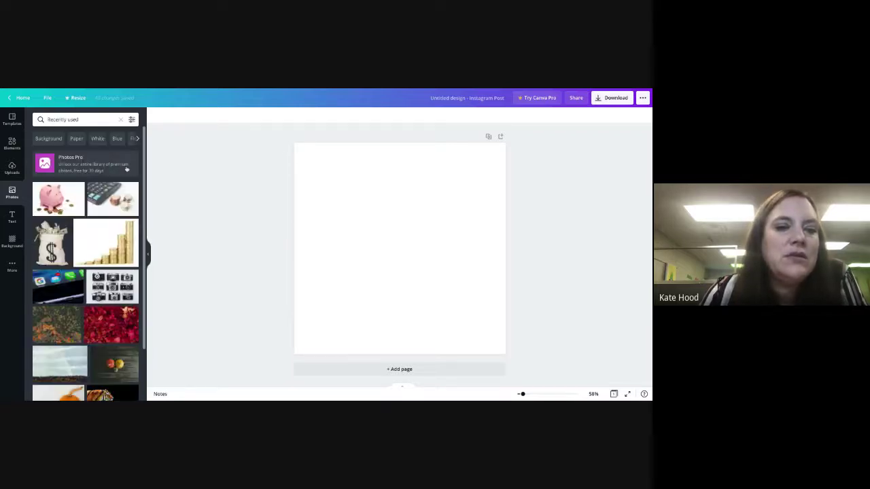
scroll(121, 176, "down", 3)
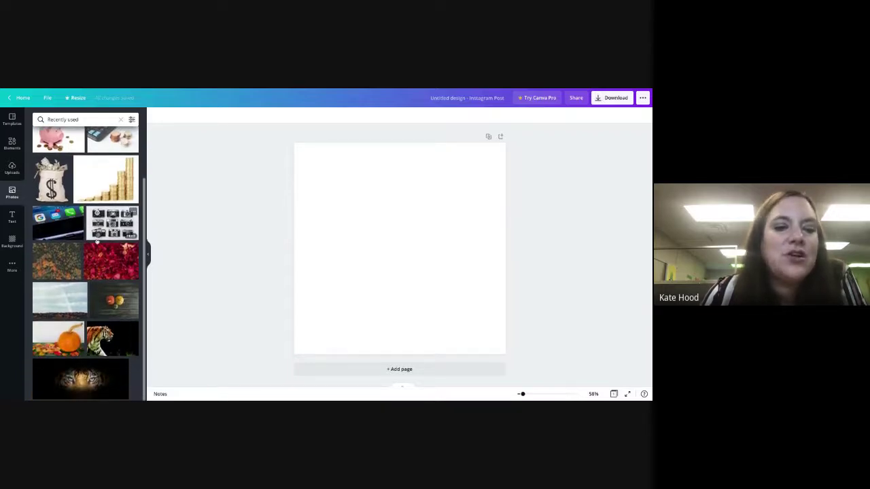
scroll(61, 255, "up", 1)
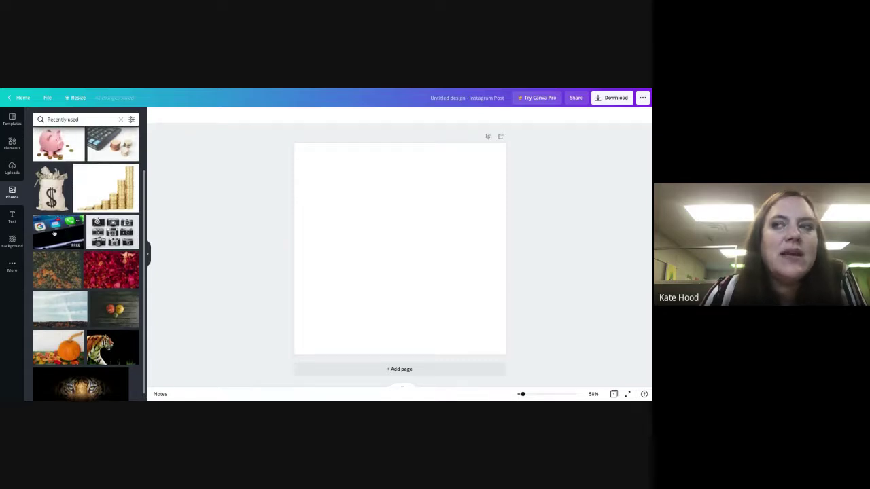
scroll(54, 234, "up", 3)
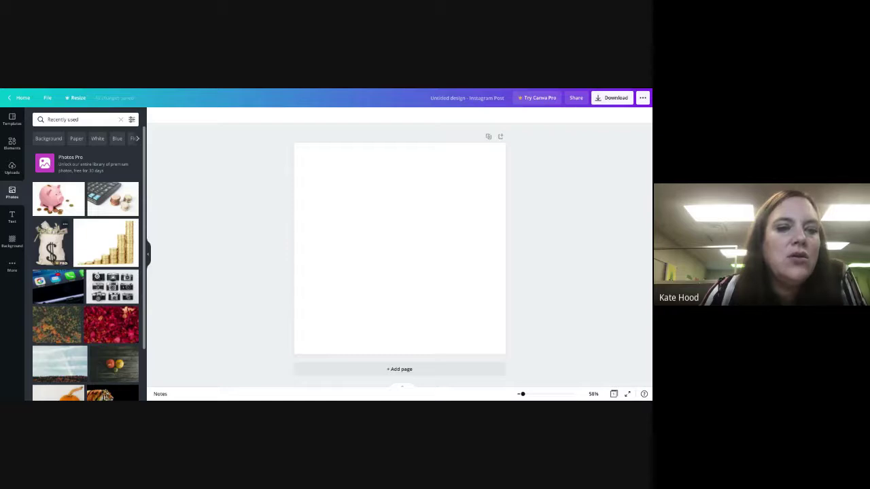
scroll(86, 265, "down", 3)
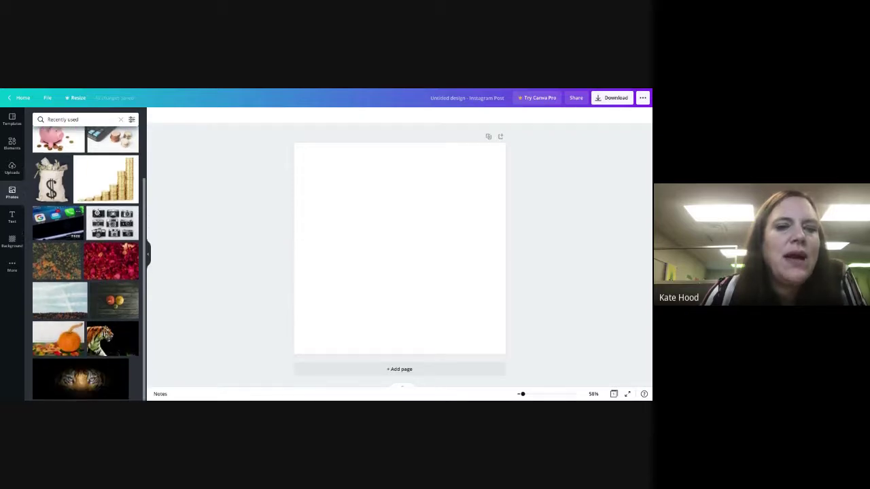
scroll(79, 272, "up", 3)
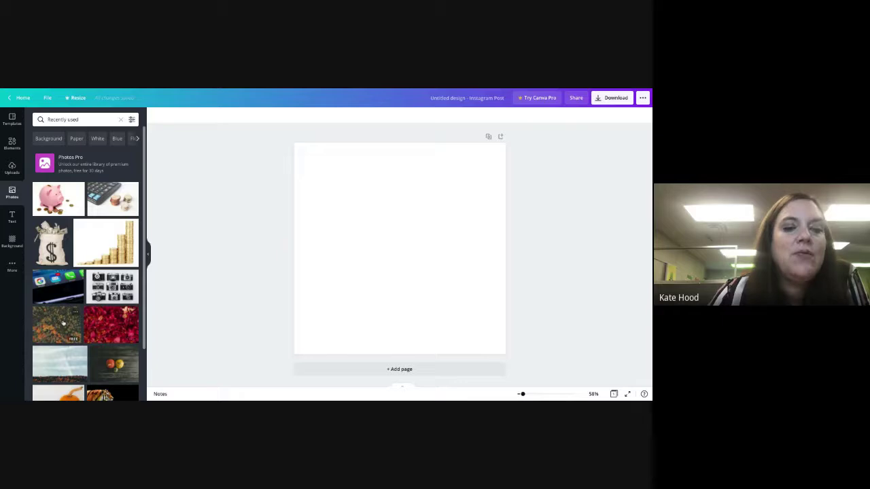
left_click_drag(62, 323, 386, 306)
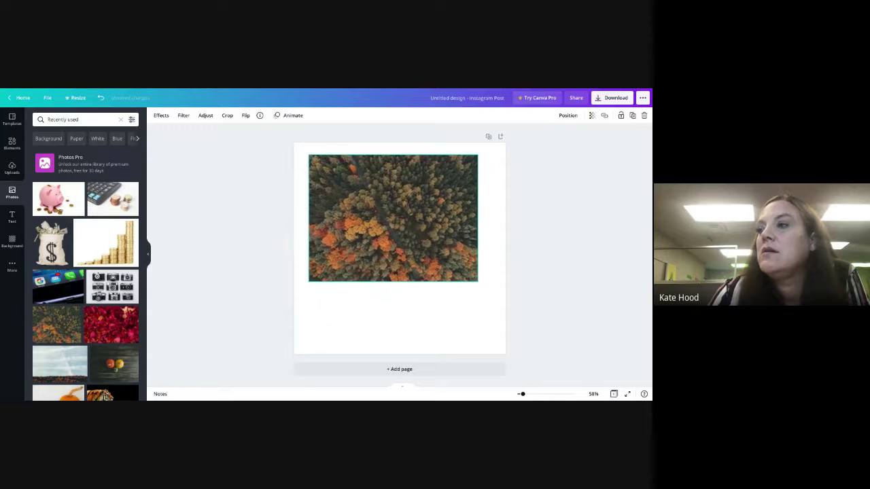
left_click_drag(361, 270, 360, 297)
left_click_drag(365, 222, 370, 248)
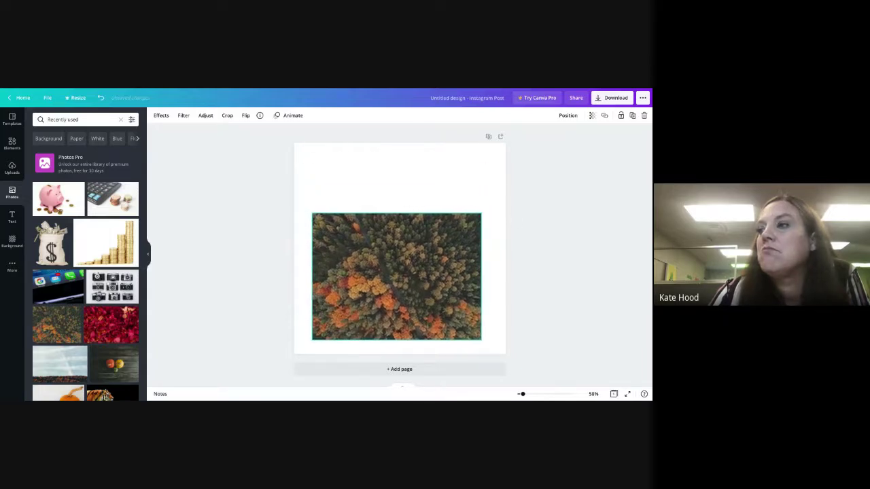
left_click(274, 172)
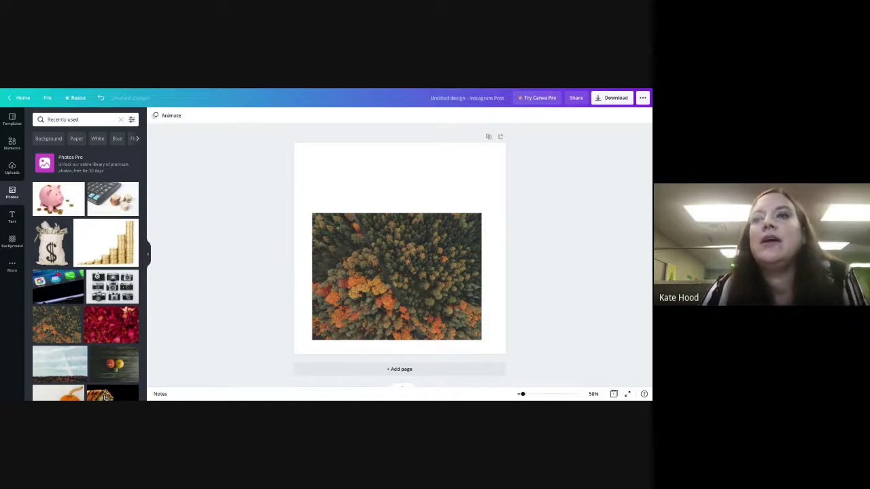
Try the pink textured background, and replace it with the light yellow gradient background.
left_click(11, 241)
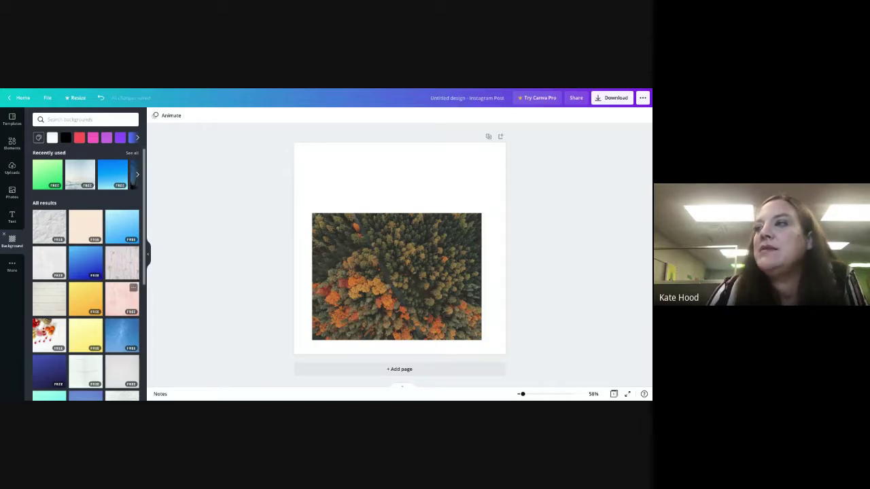
left_click(122, 299)
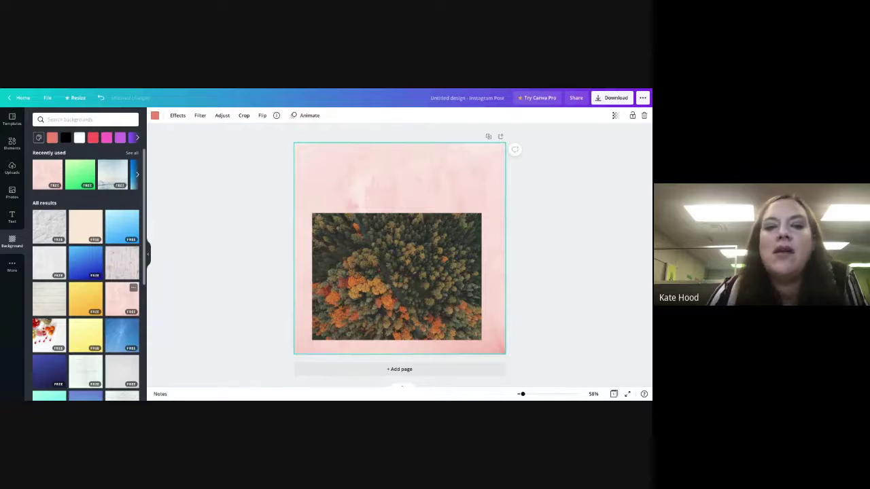
scroll(122, 292, "down", 5)
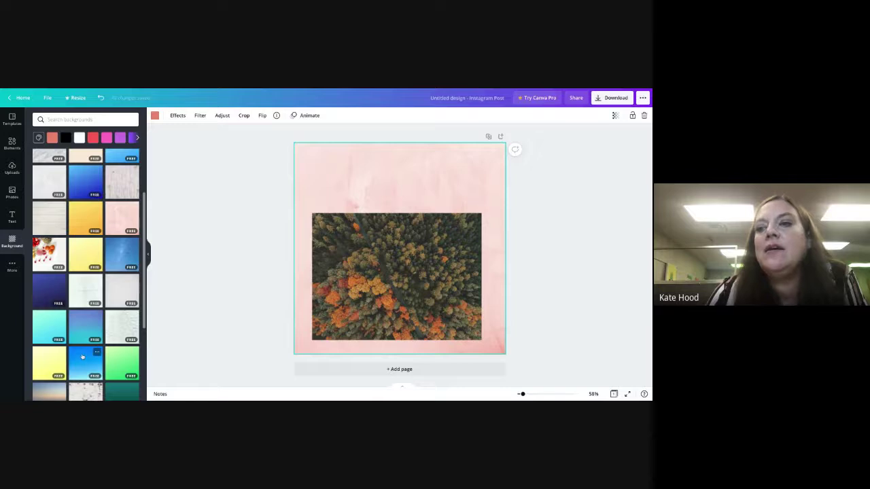
left_click(53, 356)
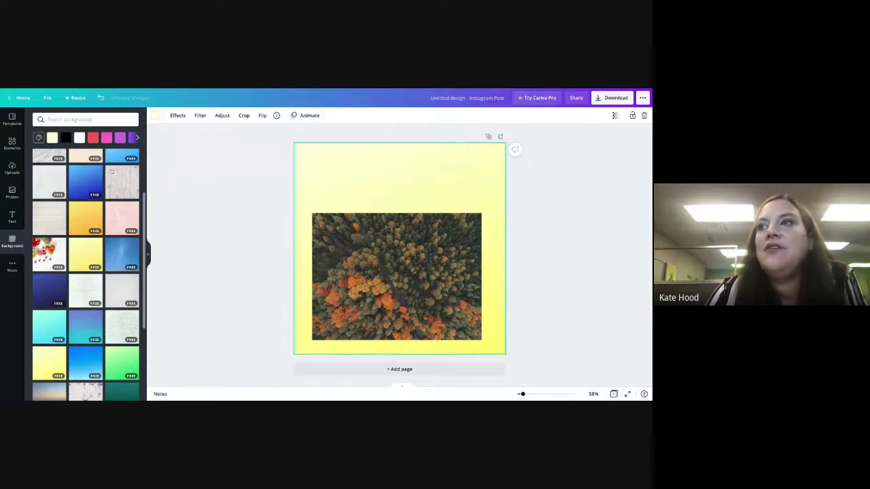
Recolor the pale yellow end of the background gradient to orange, and tone it down to a custom muted orange.
left_click(156, 116)
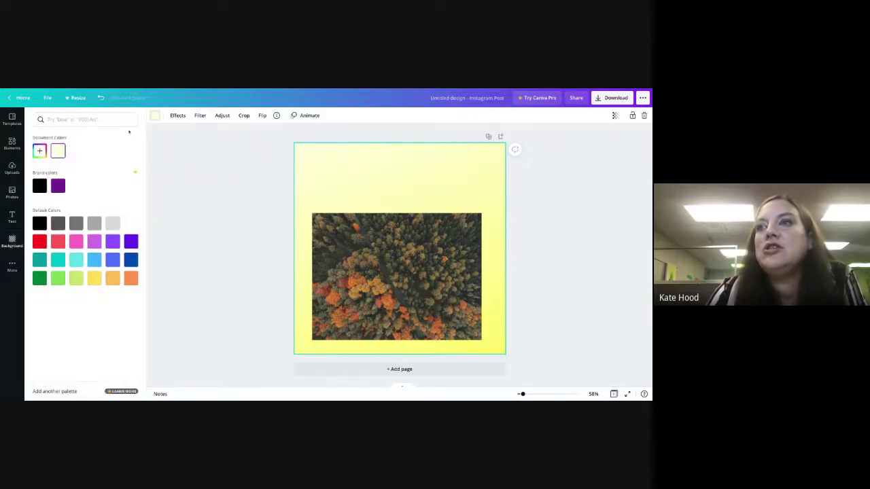
left_click(135, 279)
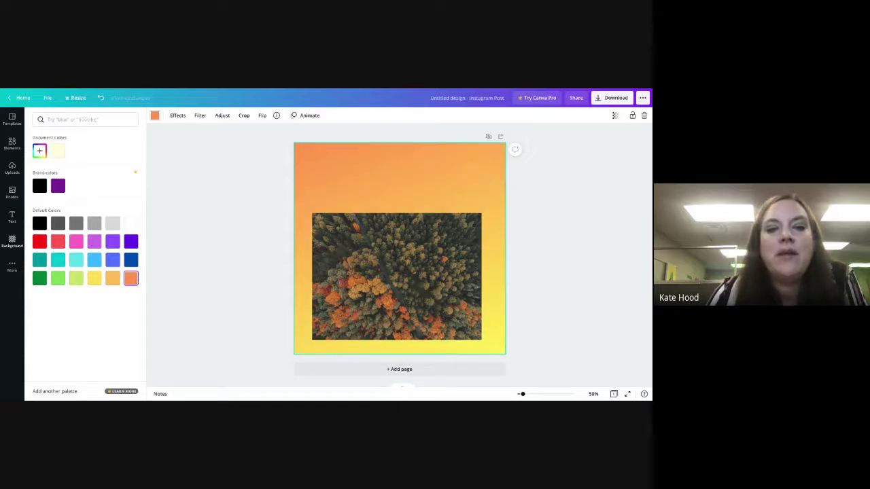
left_click(40, 151)
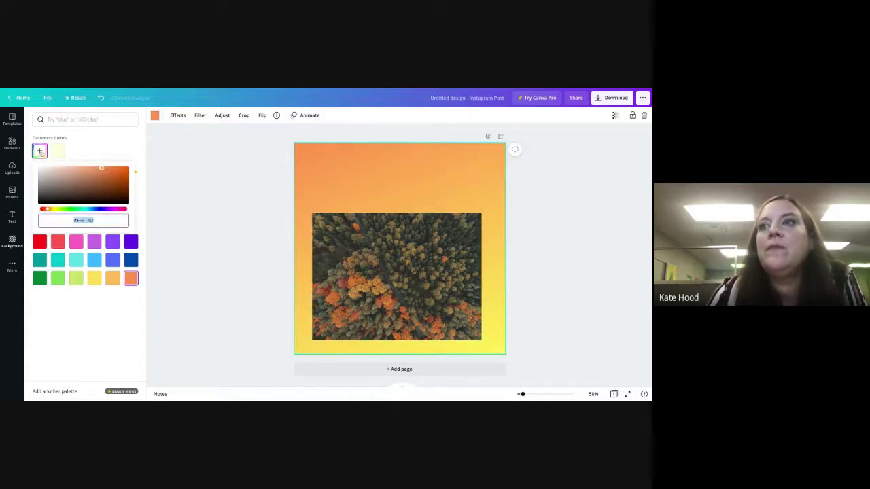
mouse_move(101, 169)
left_mouse_down()
mouse_move(91, 189)
mouse_move(88, 174)
left_mouse_up()
mouse_move(87, 174)
left_mouse_down()
mouse_move(78, 168)
mouse_move(74, 180)
mouse_move(67, 178)
mouse_move(68, 169)
mouse_move(80, 183)
mouse_move(91, 171)
left_mouse_up()
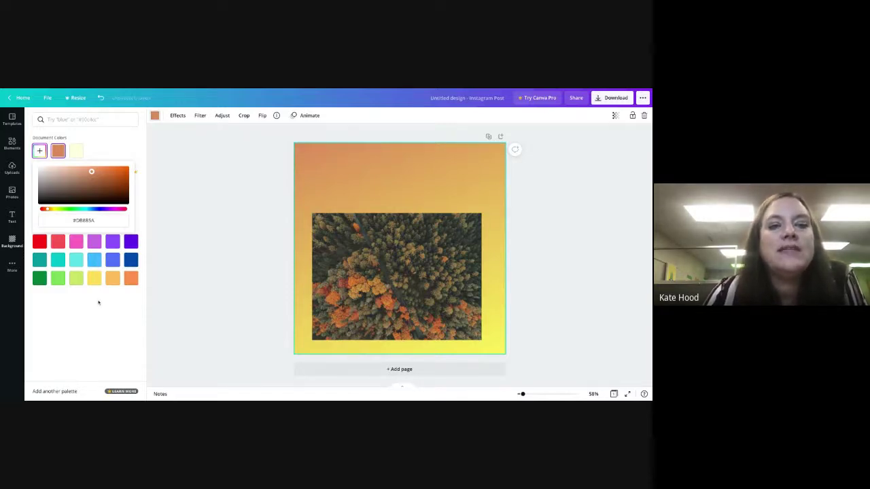
left_click(97, 220)
double_click(98, 221)
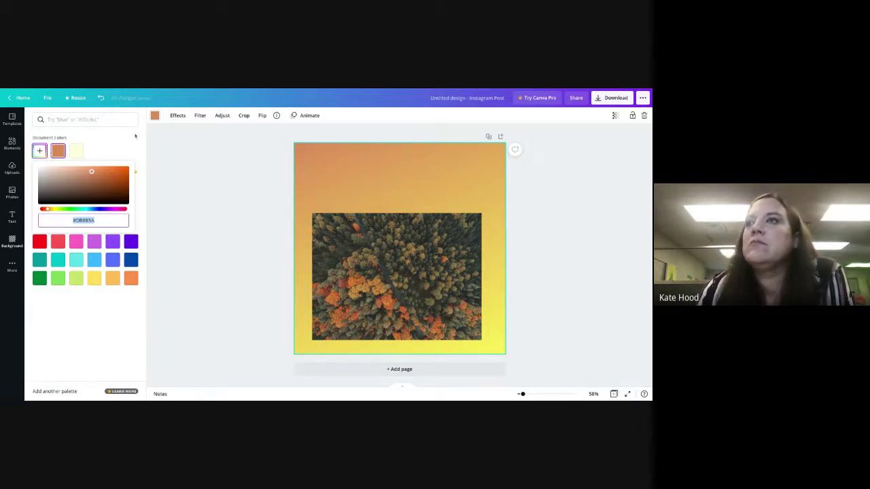
right_click(336, 257)
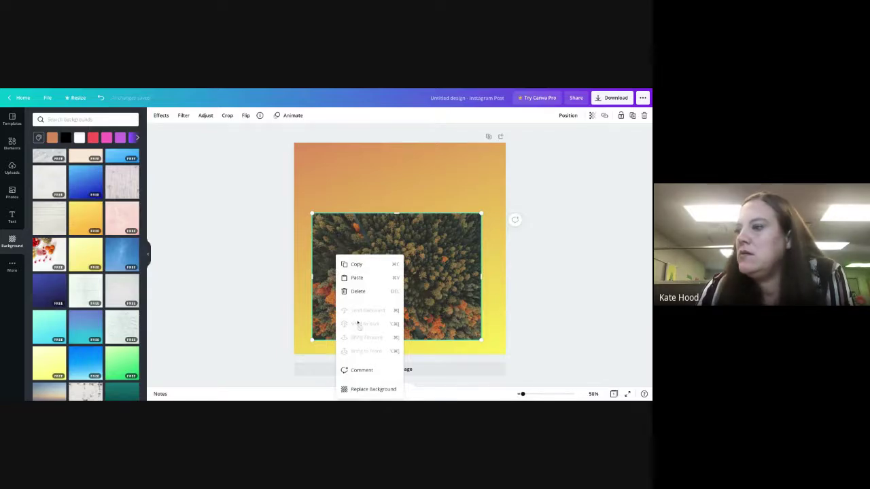
left_click(262, 290)
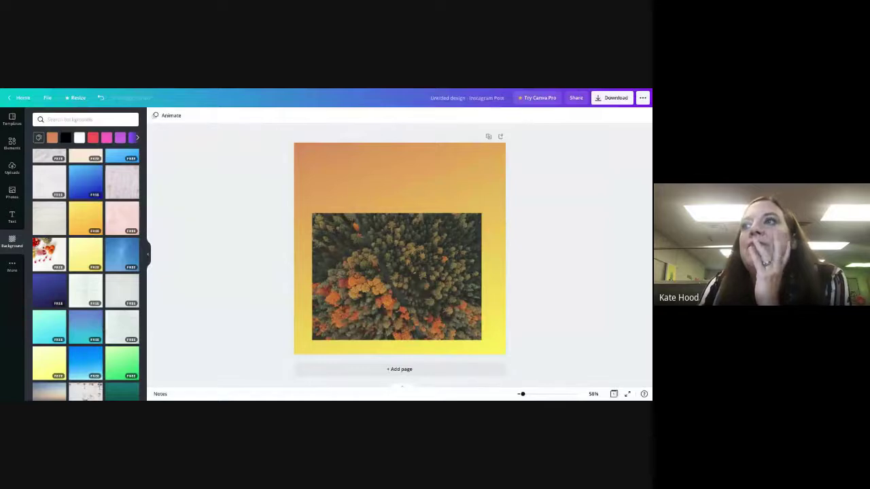
Switch to the Google results for "html color codes from image", open Colors From Image, and sample purple and pinkish areas of the hand picture.
key("alt+Tab")
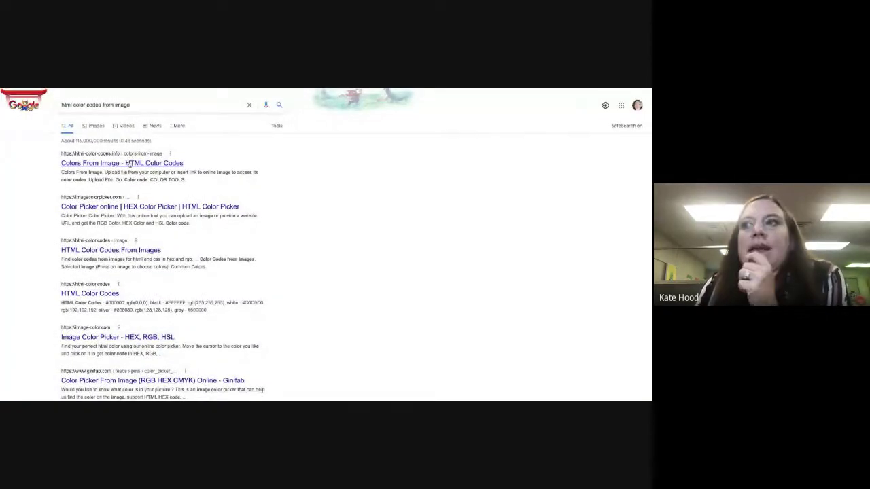
left_click(128, 164)
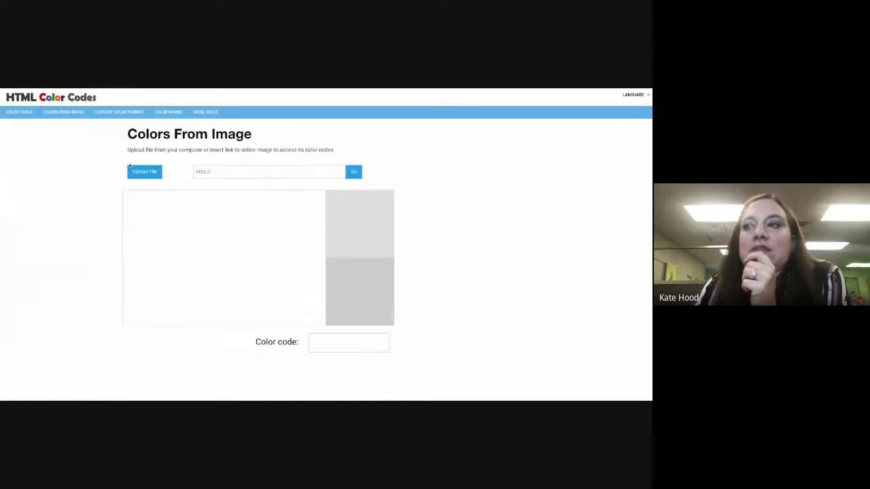
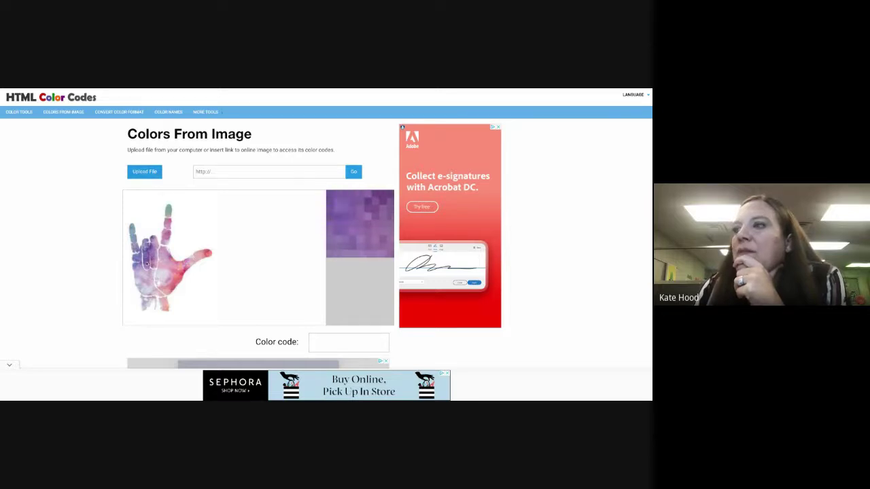
left_click(146, 262)
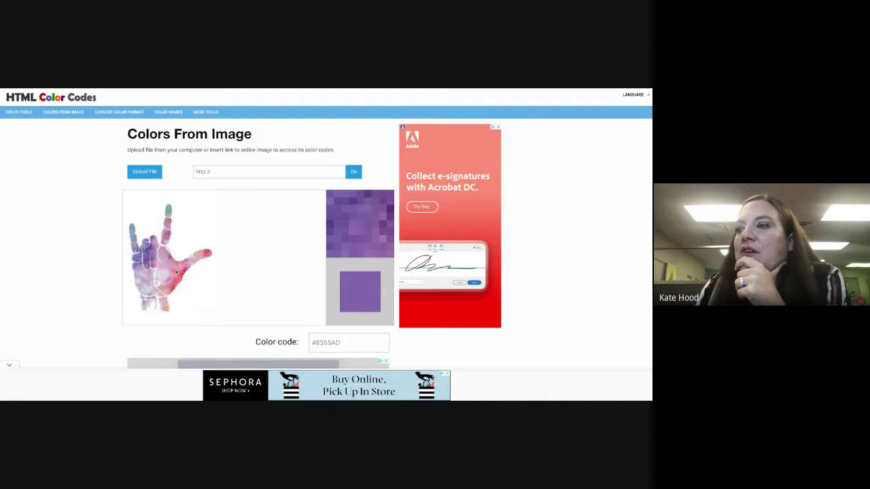
left_click(177, 273)
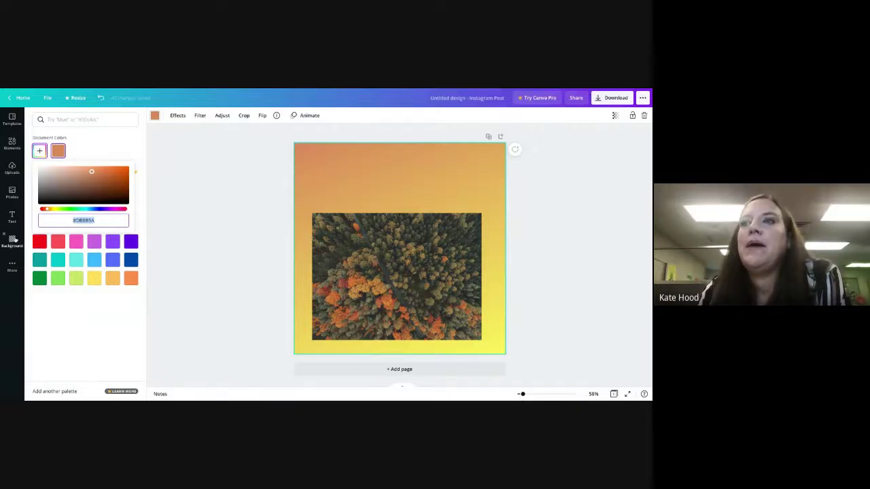
Add a heading to the page with the text "This is a test.".
left_click(11, 241)
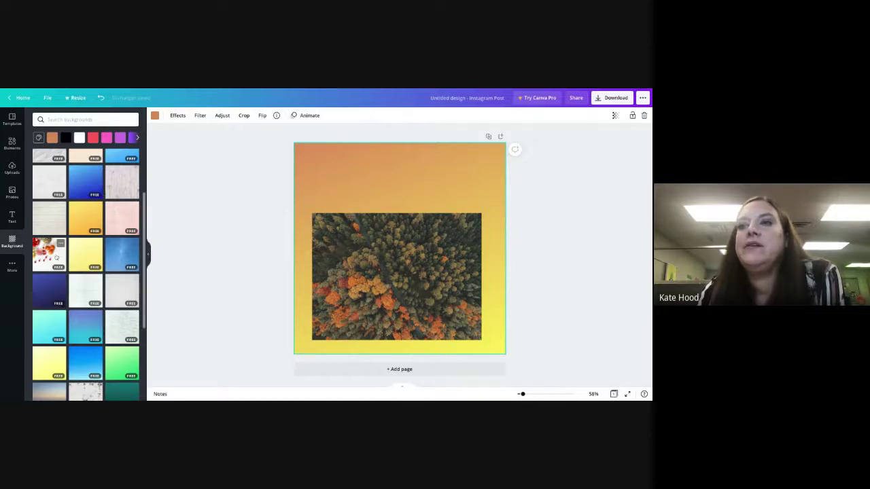
left_click(13, 216)
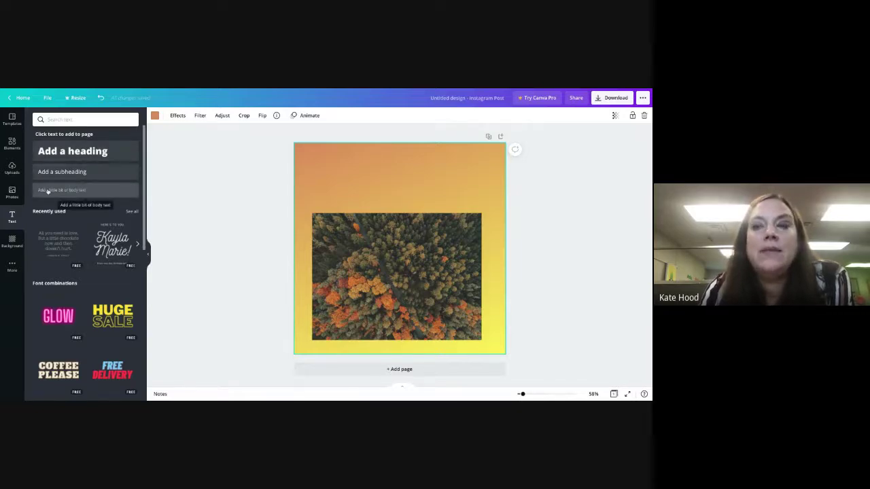
left_click(60, 158)
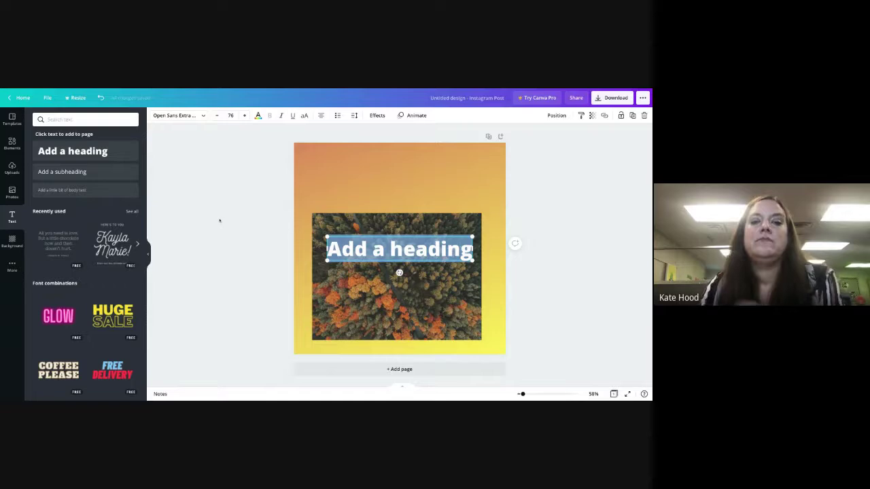
type("This is a")
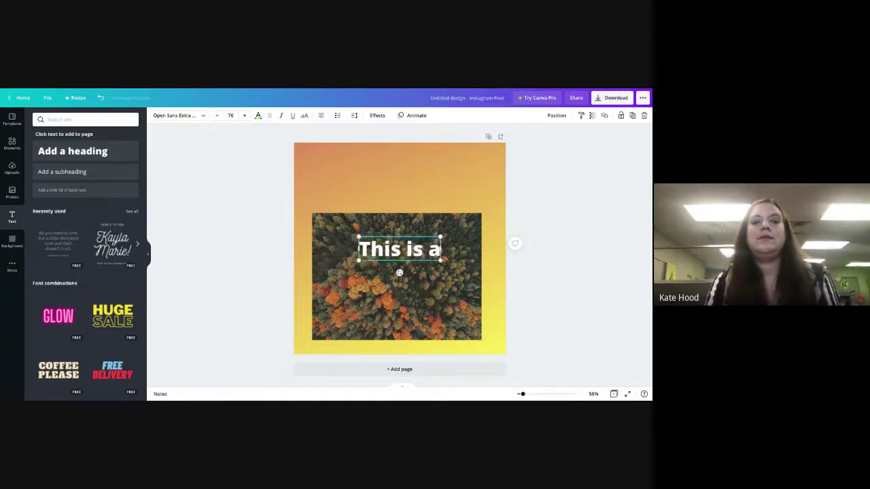
type(" test.")
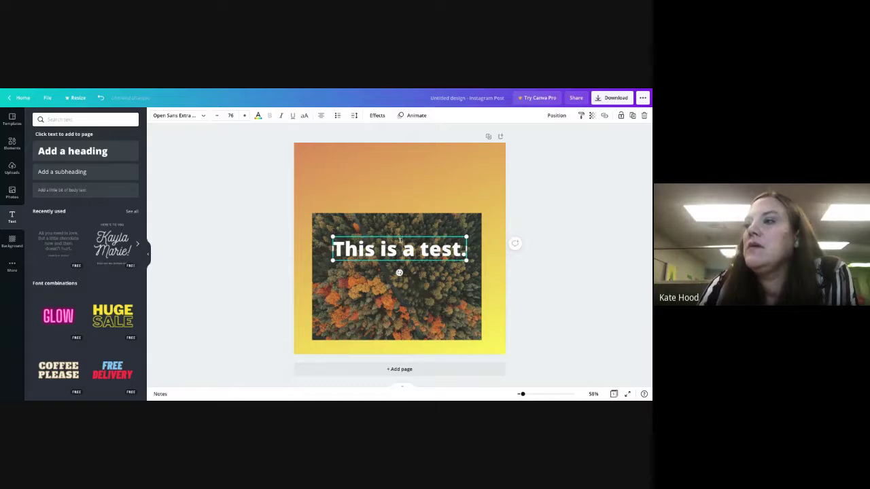
Move the heading up into the empty area above the forest photo.
left_click_drag(399, 272, 414, 286)
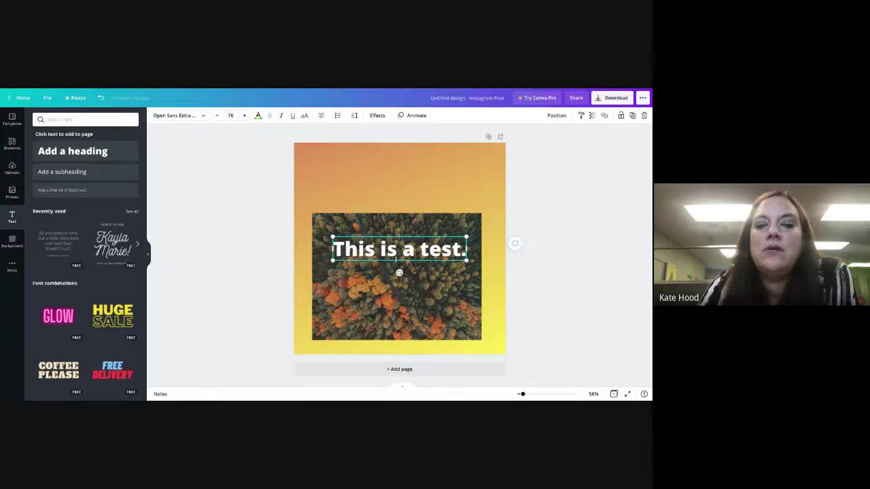
left_click_drag(397, 262, 398, 195)
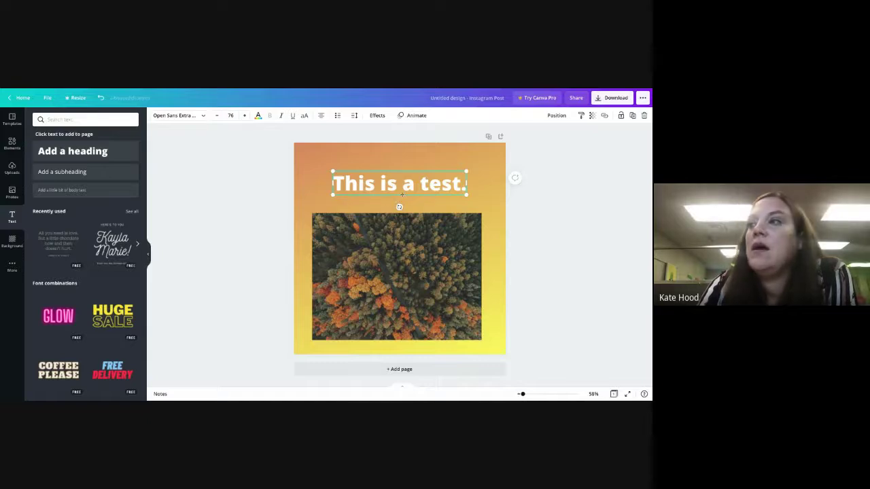
mouse_move(399, 207)
left_mouse_down()
mouse_move(427, 204)
mouse_move(399, 206)
left_mouse_up()
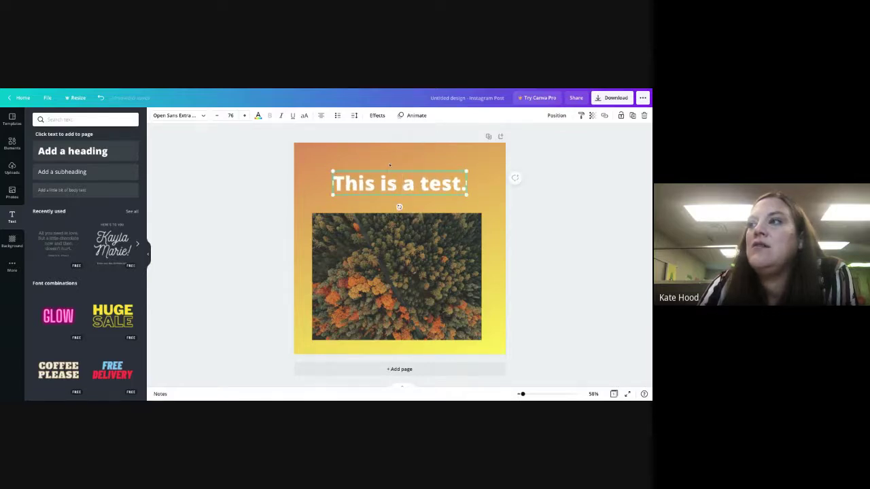
left_click(389, 162)
Change the font of the "This is a test." heading to Lazydog.
left_click(366, 181)
left_click(366, 181)
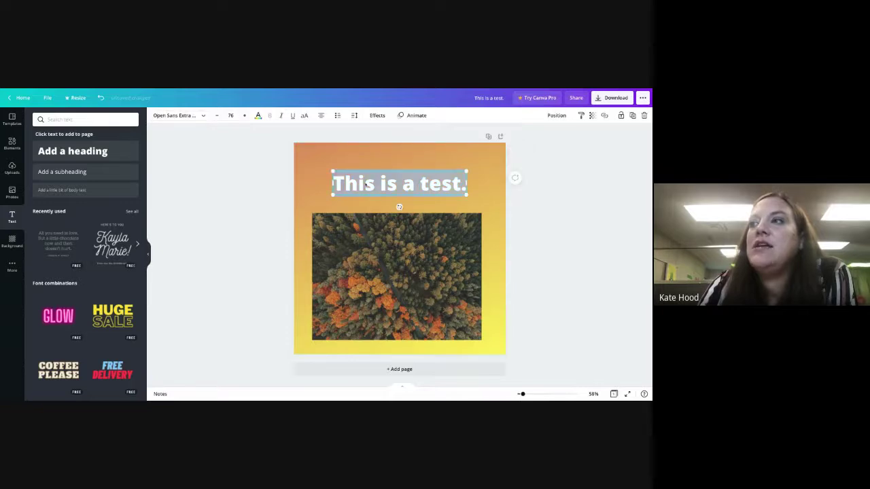
left_click(204, 116)
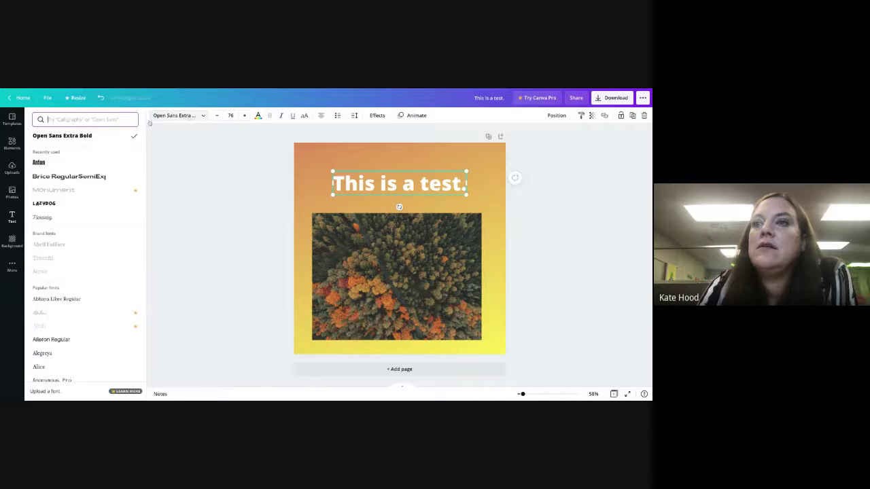
left_click(136, 191)
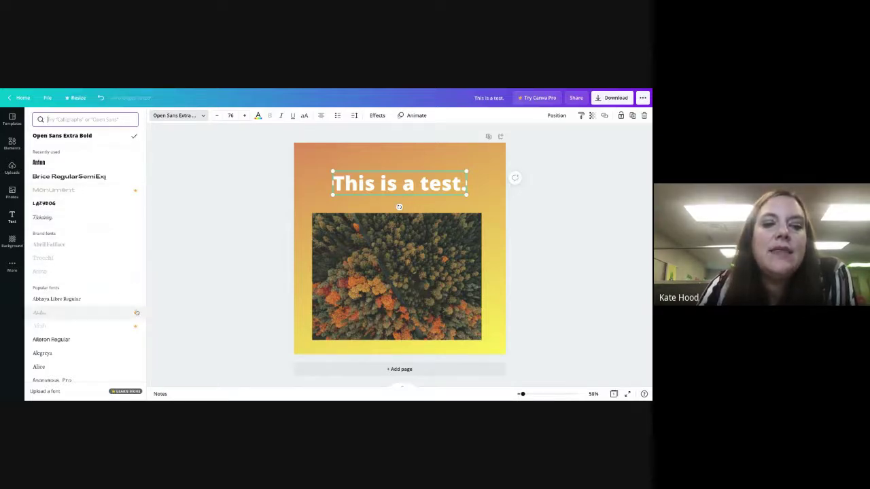
left_click(137, 314)
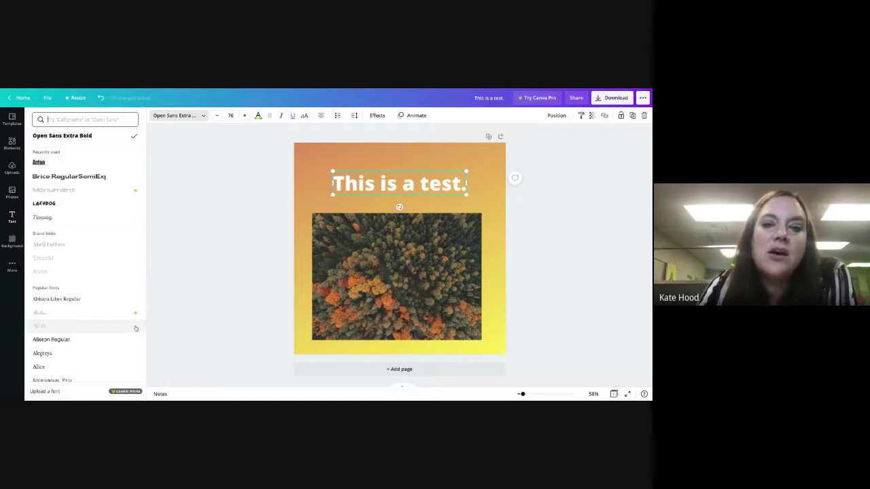
left_click(135, 328)
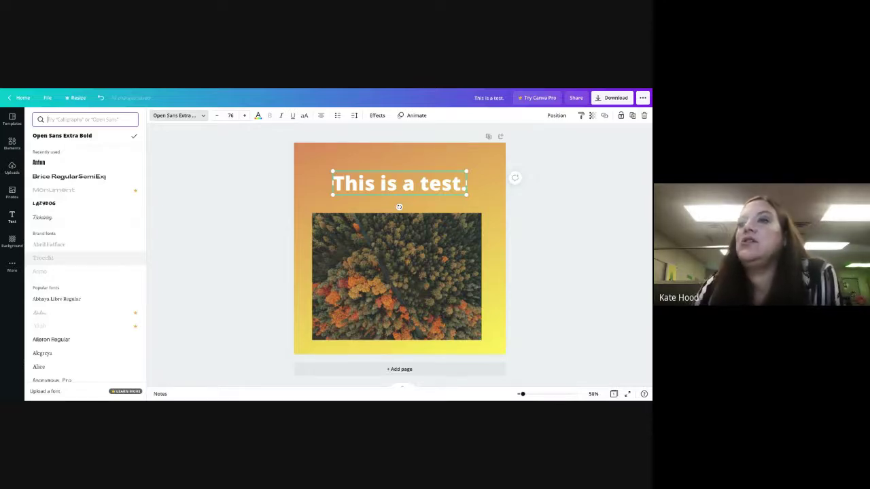
left_click(44, 203)
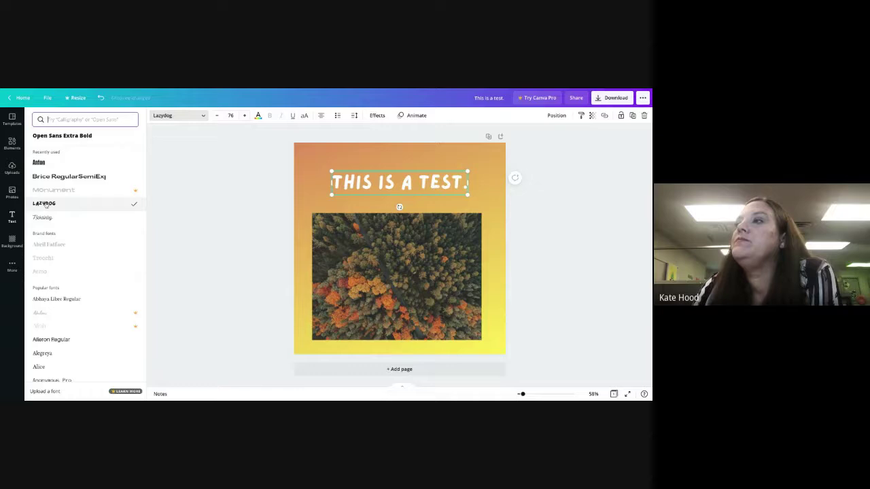
Color the heading dark green and increase its font size to 89.
left_click(257, 116)
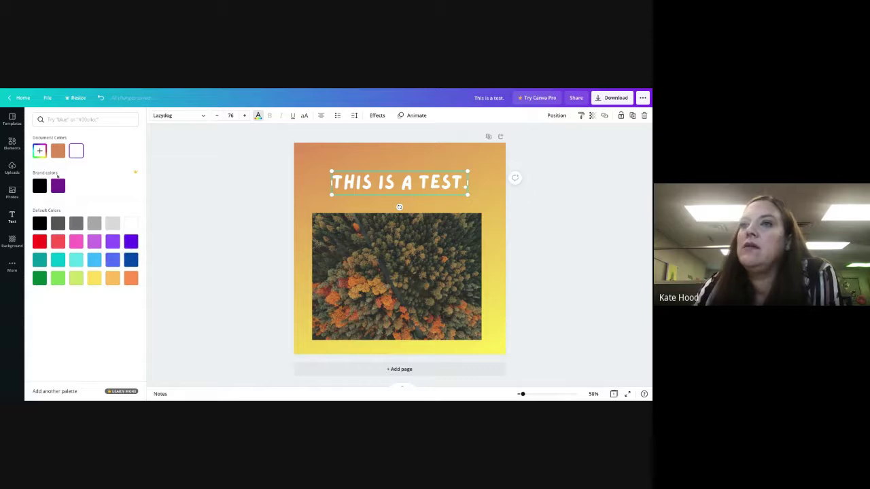
left_click(41, 279)
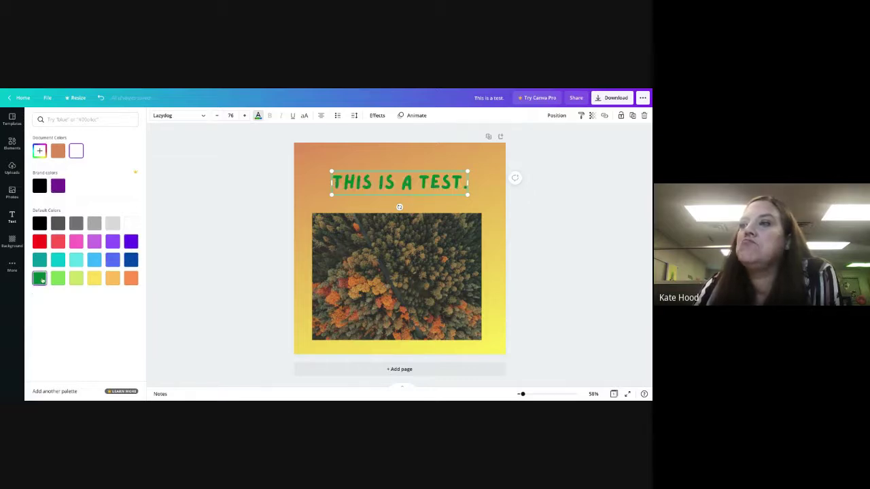
left_click(245, 115)
left_click(245, 116)
left_click(244, 115)
left_click(245, 115)
left_click(245, 116)
left_click(245, 115)
left_click(245, 115)
left_click(245, 115)
left_click(245, 115)
left_click(245, 115)
left_click(245, 115)
left_click(245, 115)
left_click(244, 115)
Try underlining the heading, remove the underline again, and select the whole heading text.
left_click(292, 115)
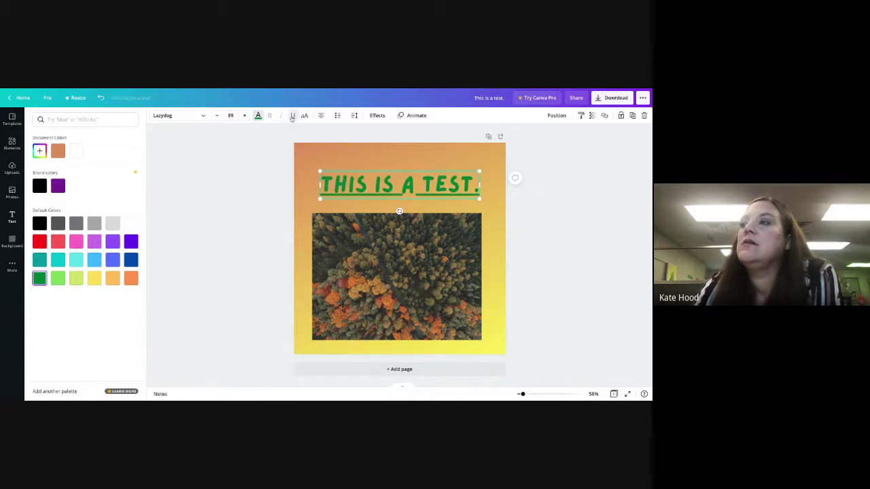
left_click(292, 116)
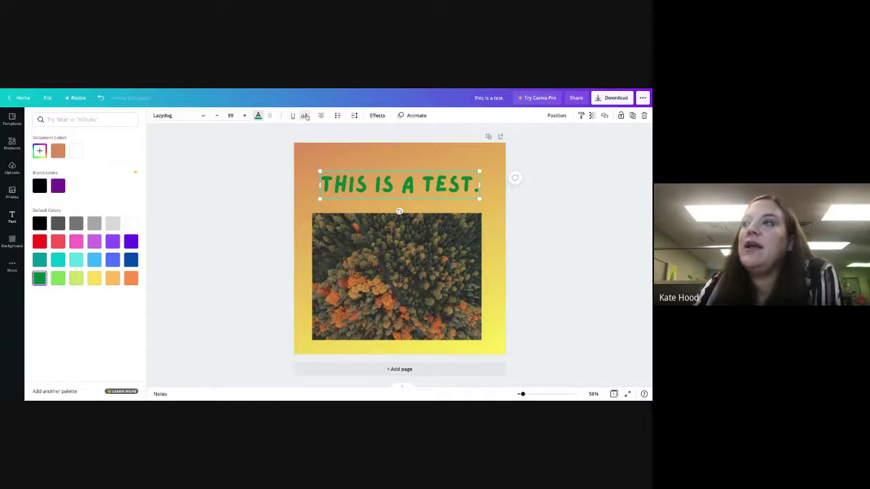
double_click(328, 181)
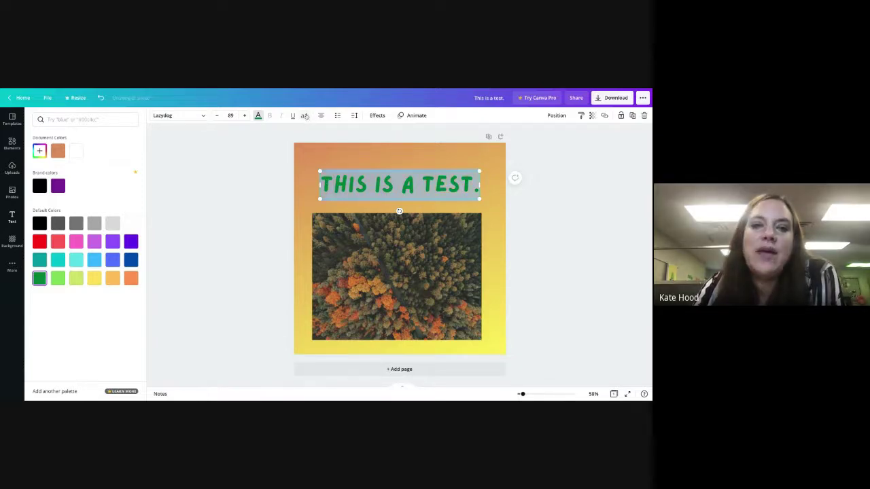
Try a bulleted list and a numbered list on the heading, and remove the list formatting again.
left_click(322, 117)
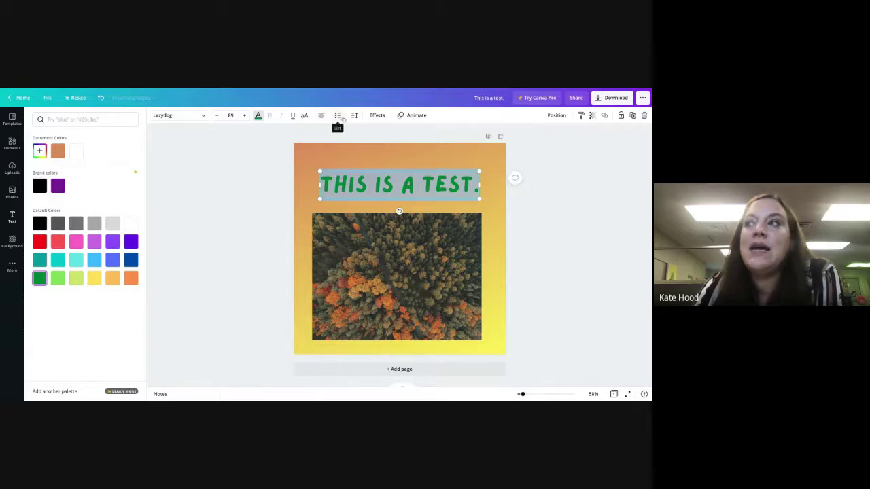
left_click(339, 117)
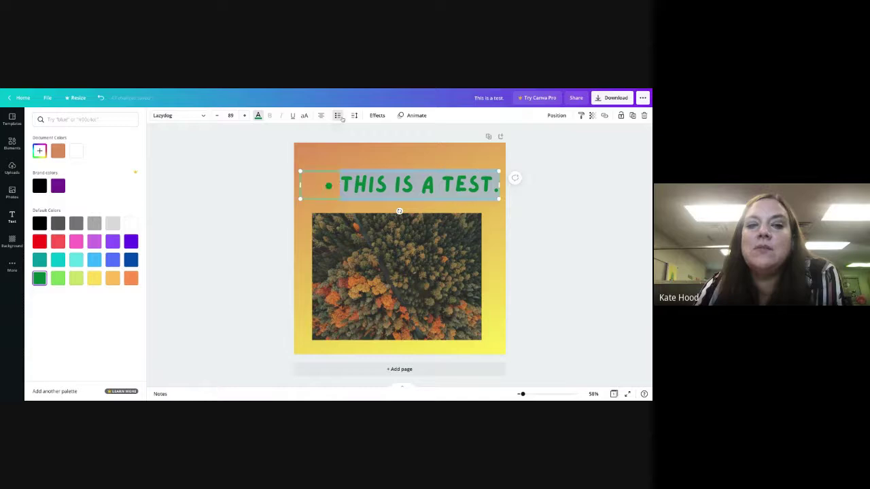
left_click(337, 116)
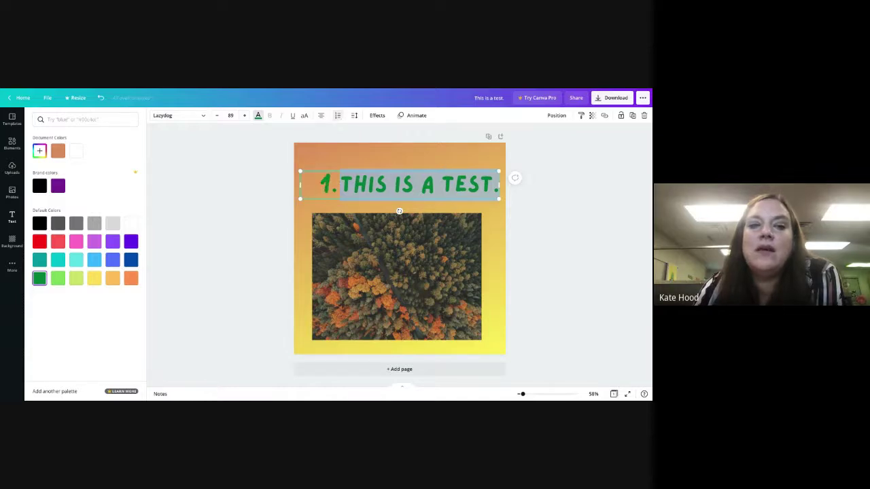
left_click(337, 115)
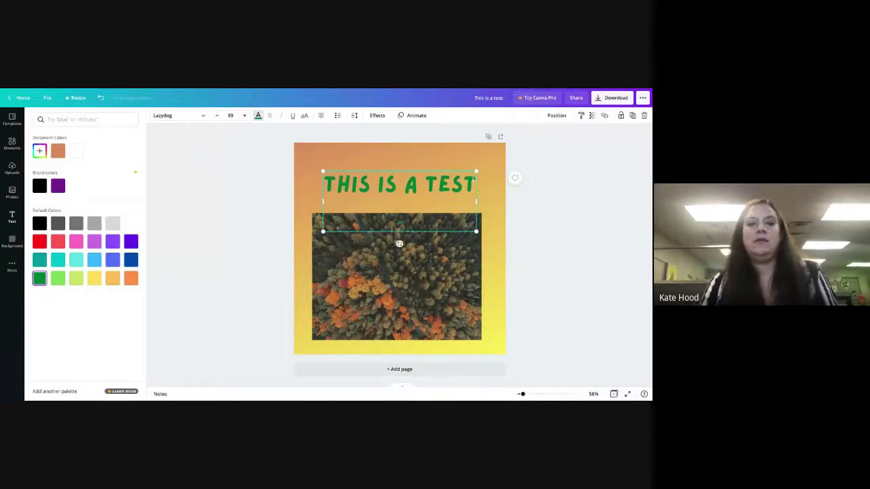
Add a second line "JUST A TEST." to the heading and end the first line with a colon.
type("UST A TEST.")
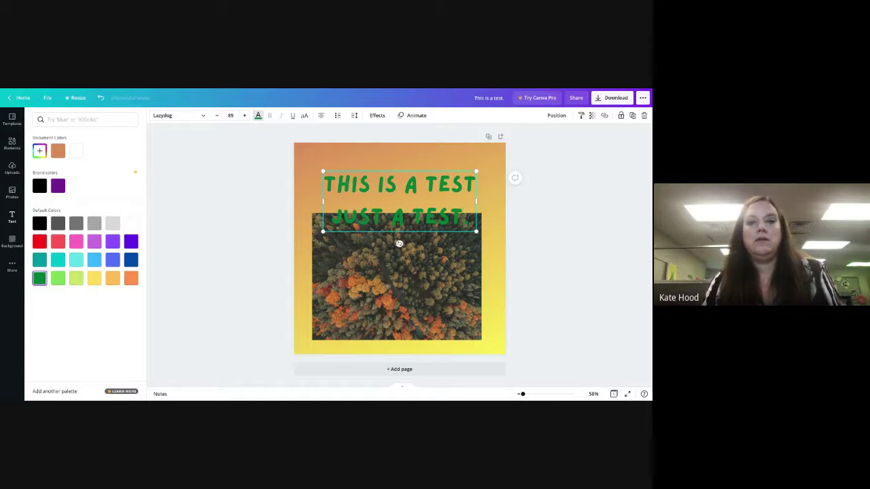
type(":")
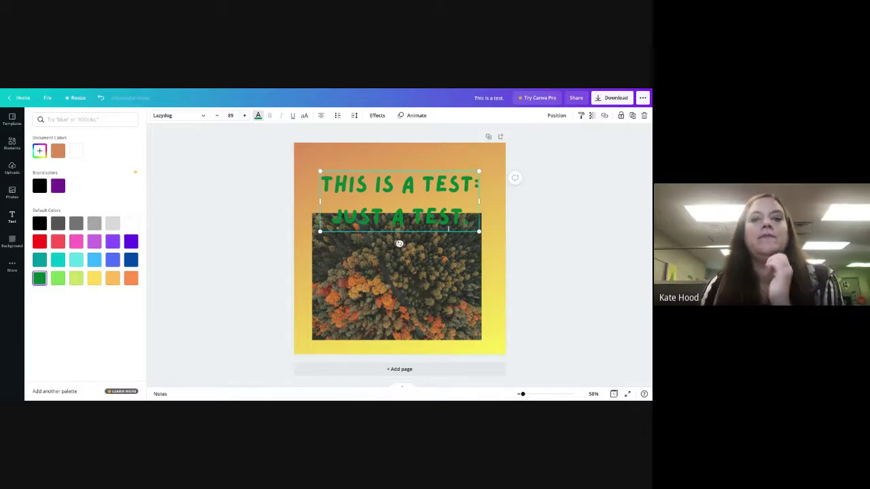
Reduce the whole heading's line spacing to about 0.98 and move the heading up clear of the forest photo.
left_click(411, 224)
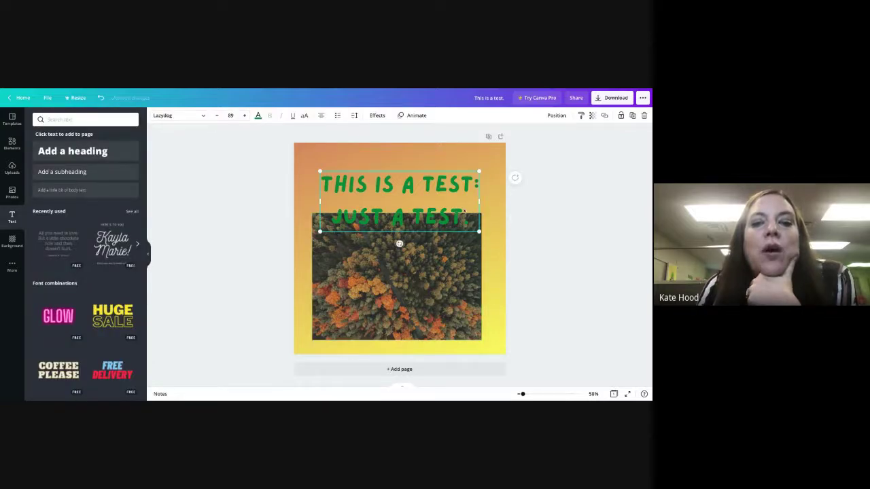
triple_click(471, 218)
key("ctrl+a")
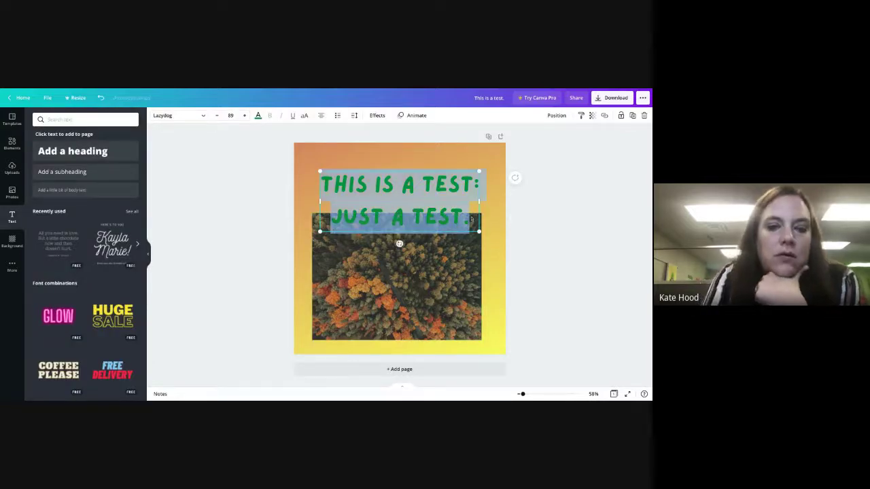
left_click(353, 116)
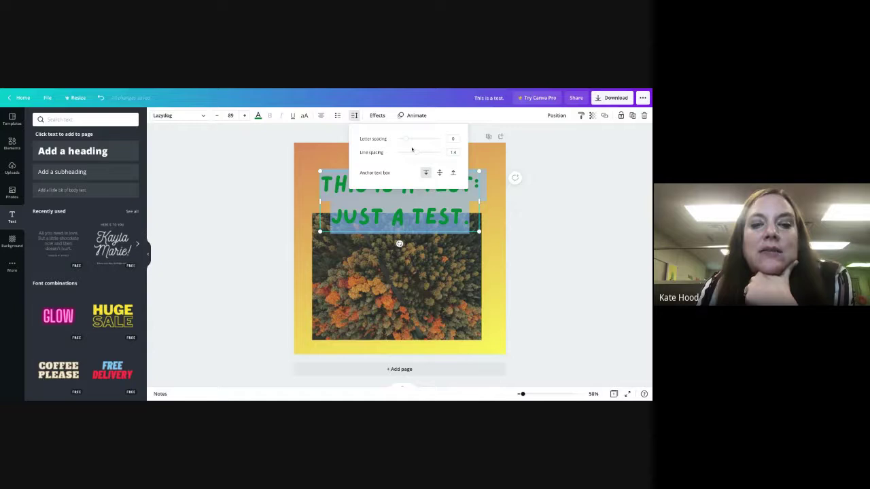
left_click_drag(418, 154, 412, 153)
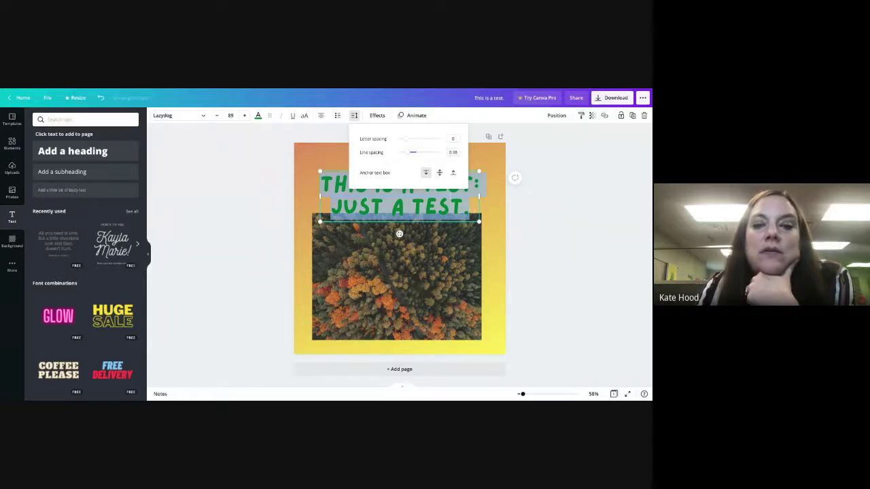
left_click(485, 208)
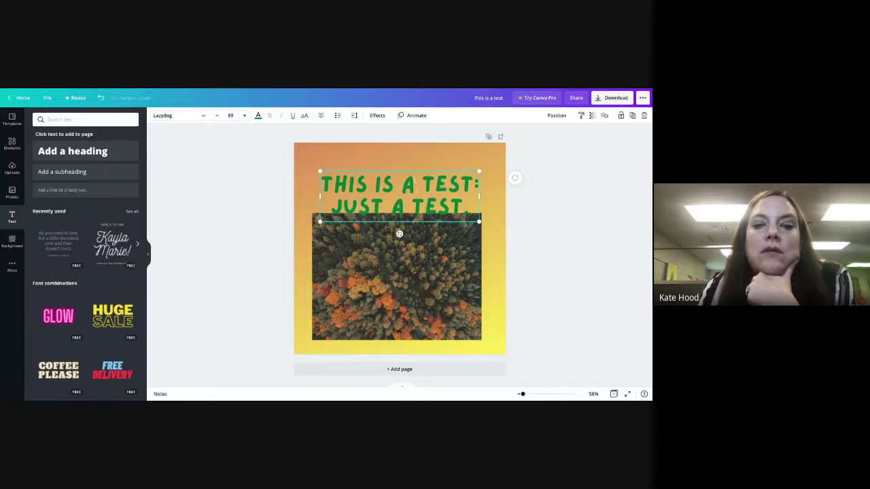
left_click_drag(411, 171, 411, 157)
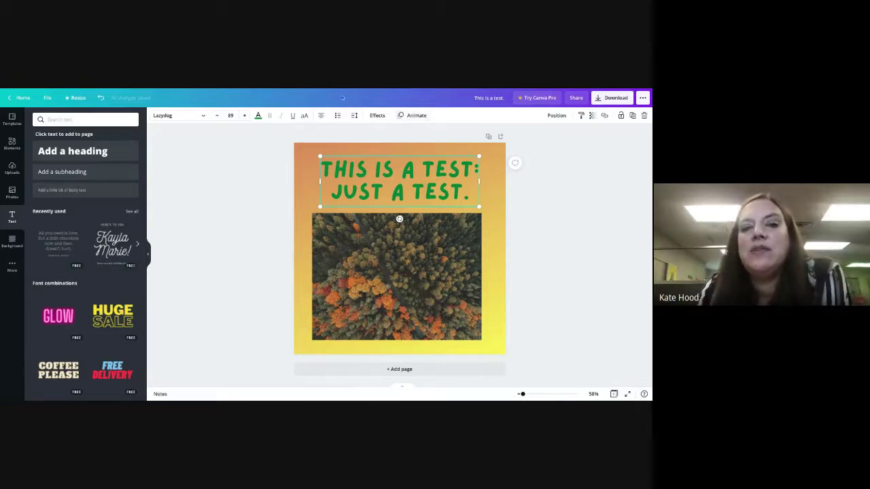
Look over the text effects available for the heading, then close them.
left_click(377, 116)
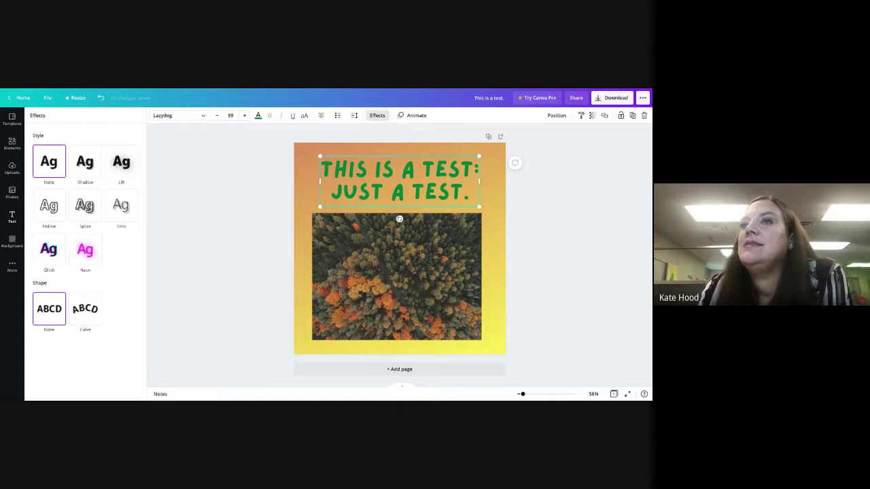
left_click(377, 116)
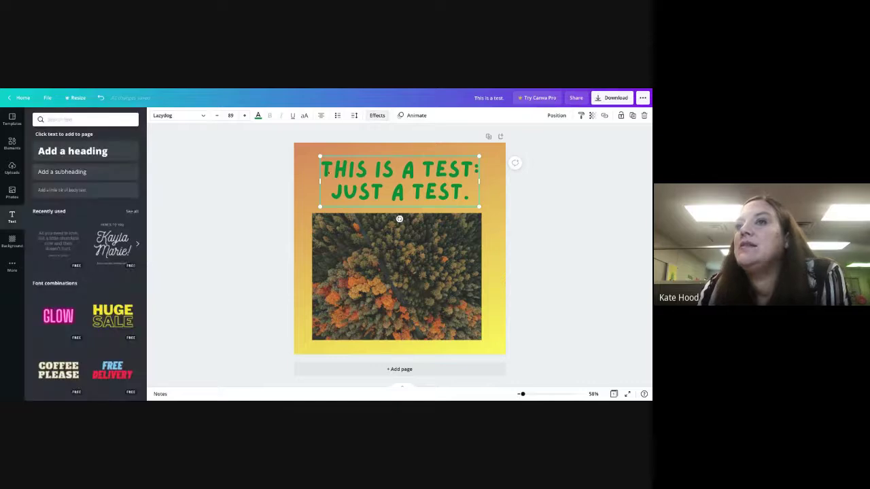
left_click(12, 195)
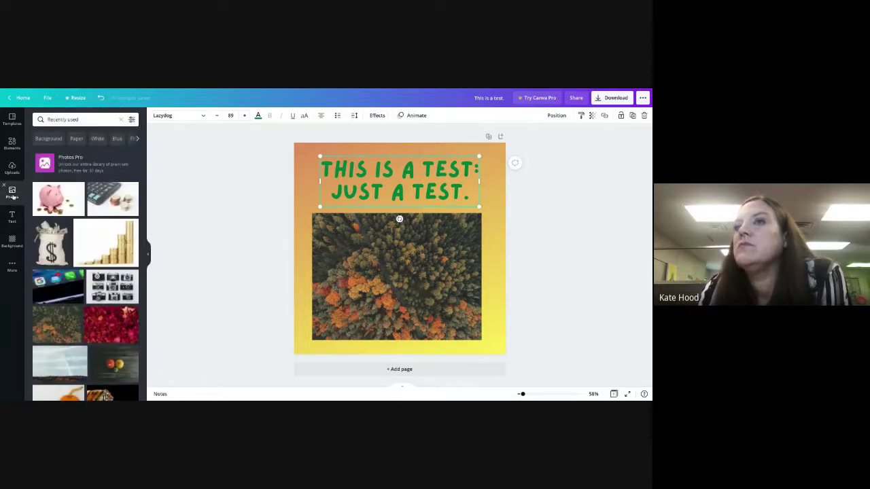
Add an arrow line from the Lines & Shapes elements and place it between the heading and the forest photo.
left_click(13, 144)
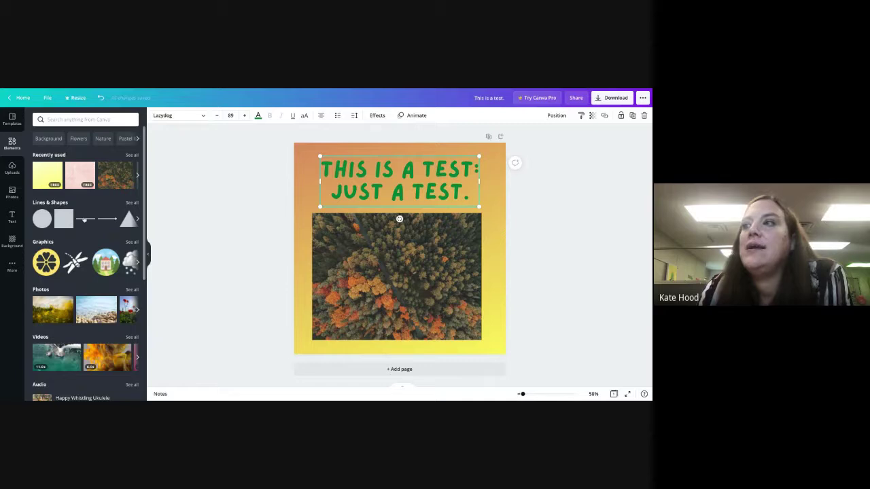
left_click(93, 221)
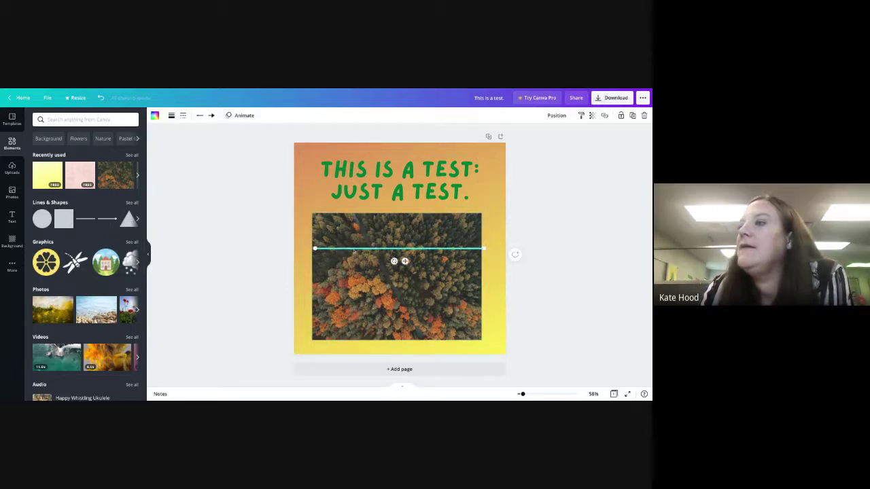
mouse_move(405, 261)
left_mouse_down()
mouse_move(405, 214)
mouse_move(407, 263)
left_mouse_up()
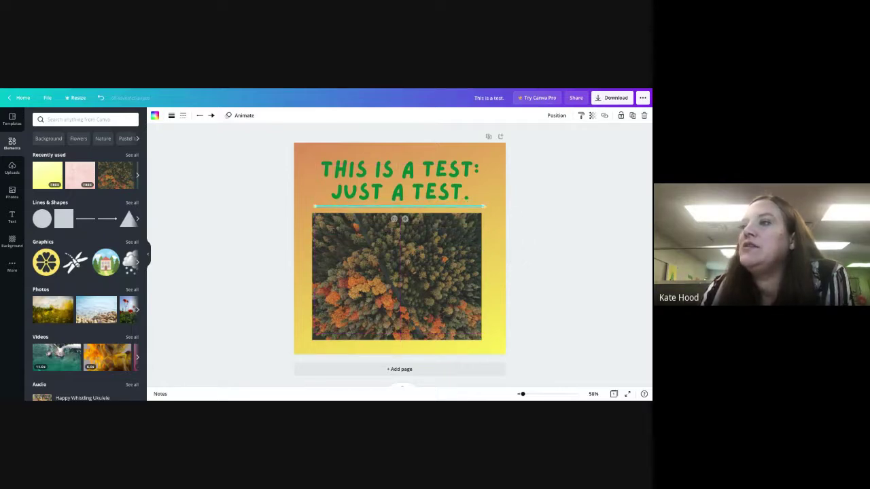
left_click(308, 193)
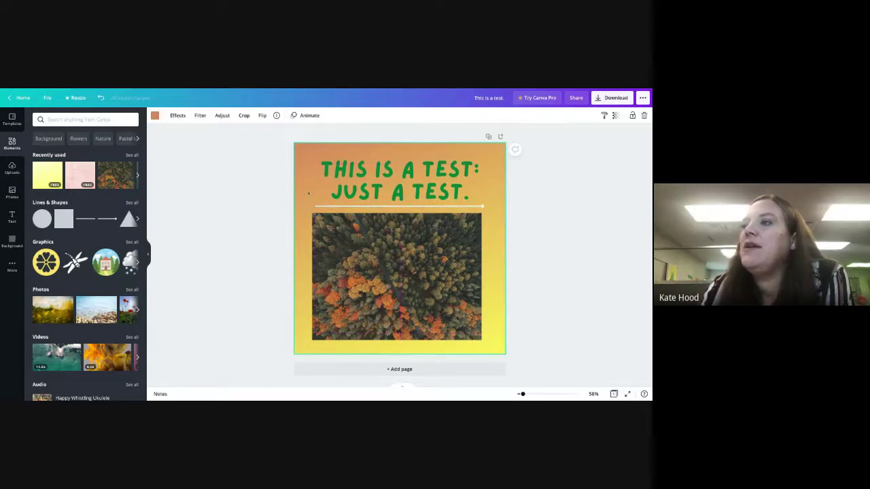
Color the arrow line the same dark green as the heading.
left_click(341, 208)
left_click(155, 115)
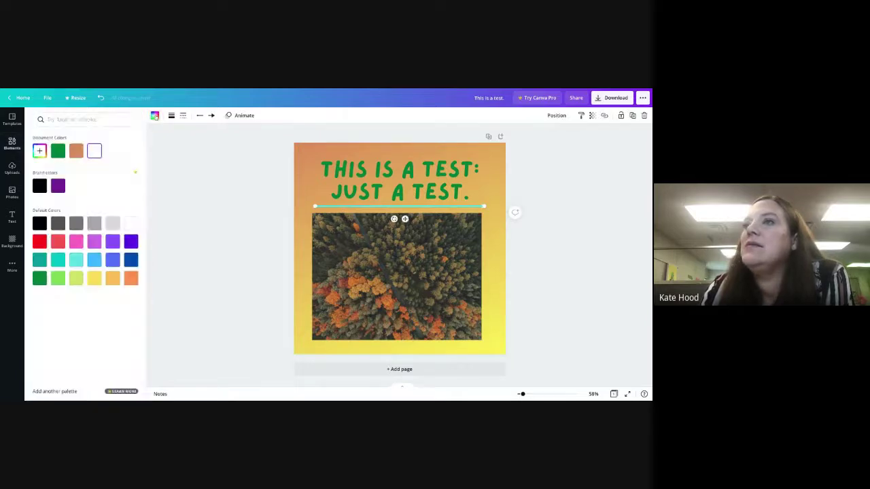
left_click(41, 276)
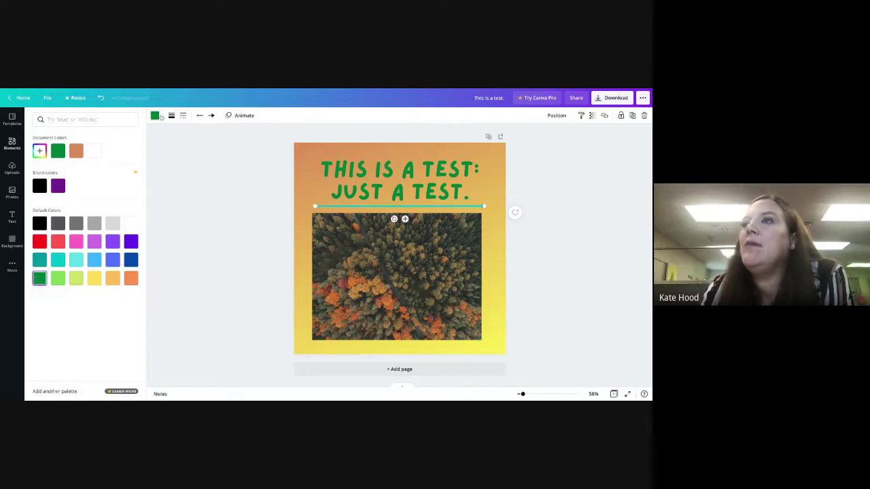
Change the line's arrowhead to a hollow square and set the line weight to about 23.
left_click(211, 116)
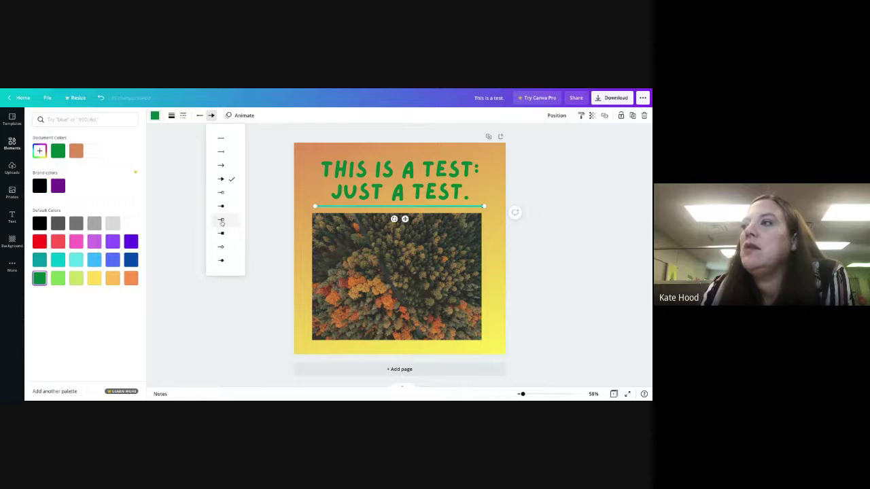
left_click(171, 117)
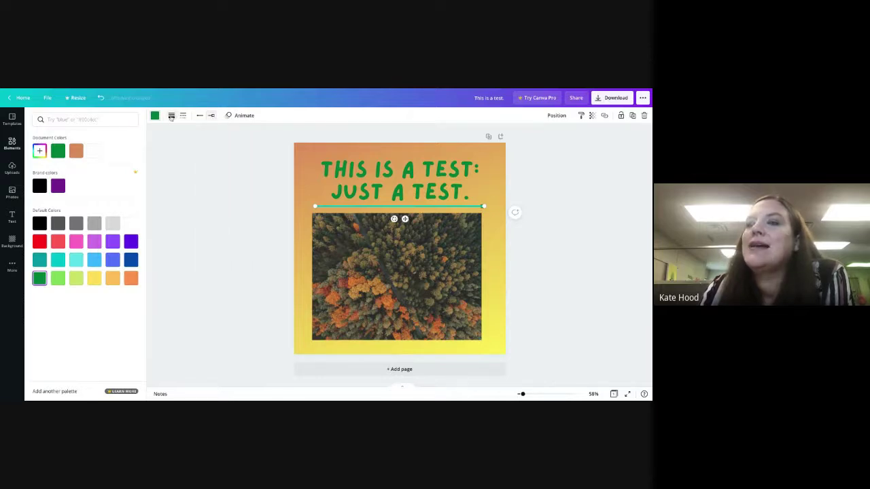
left_click_drag(212, 139, 220, 137)
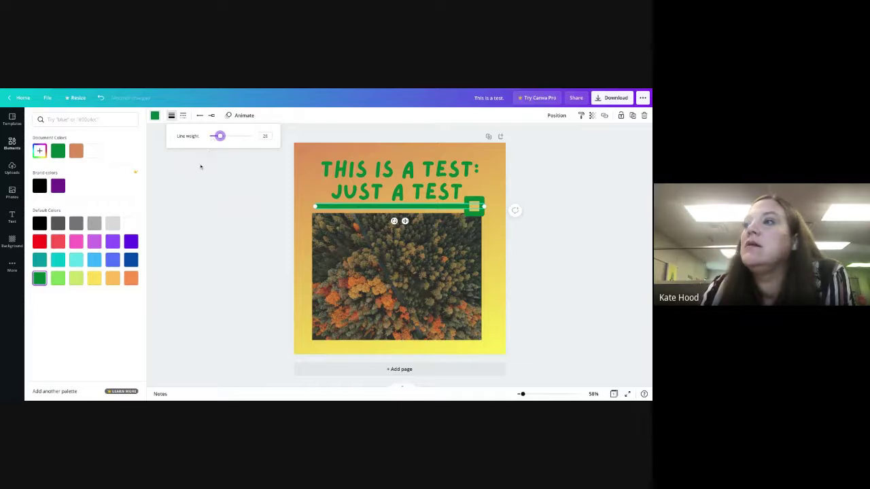
left_click(200, 167)
Try a dashed style on the green line and deselect it to check the look.
left_click(183, 115)
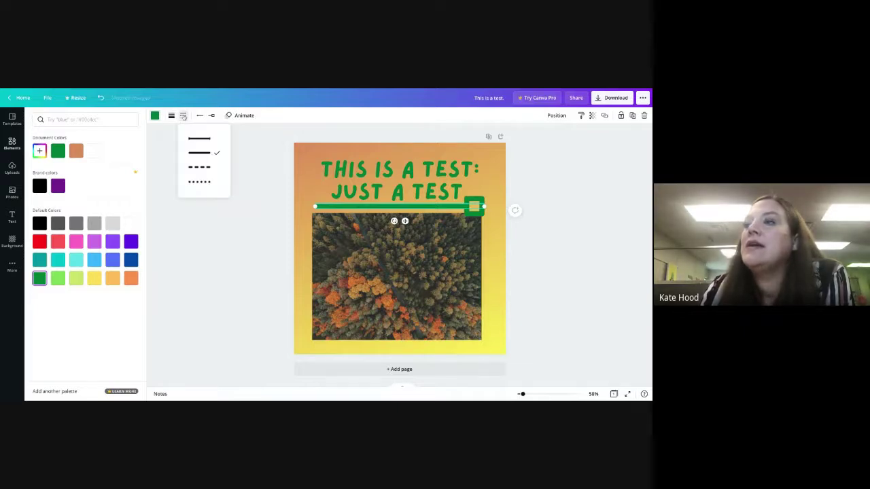
left_click(193, 167)
left_click(185, 210)
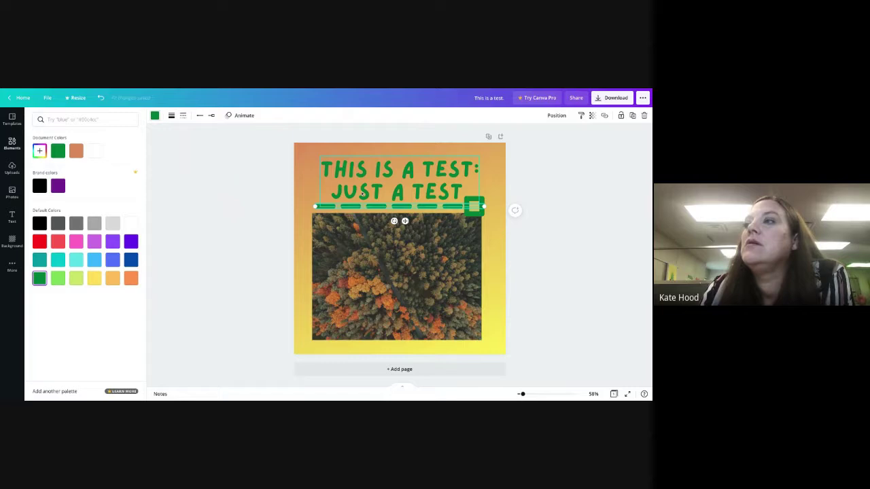
left_click(315, 198)
left_click(315, 198)
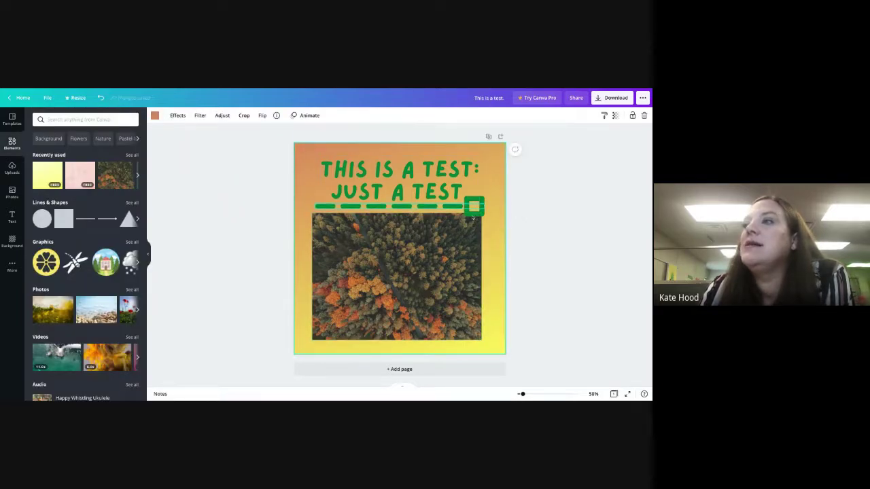
Set the green line's style to solid and replace its hollow square end with a plain end.
left_click(350, 206)
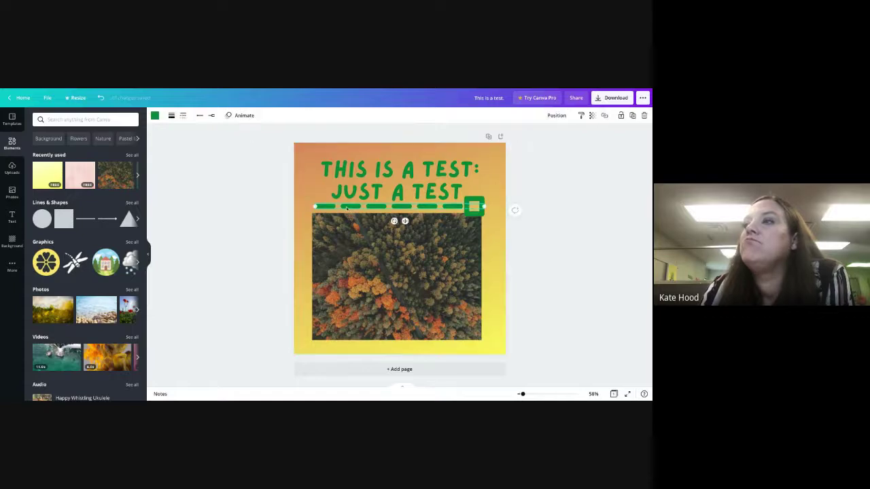
left_click(183, 116)
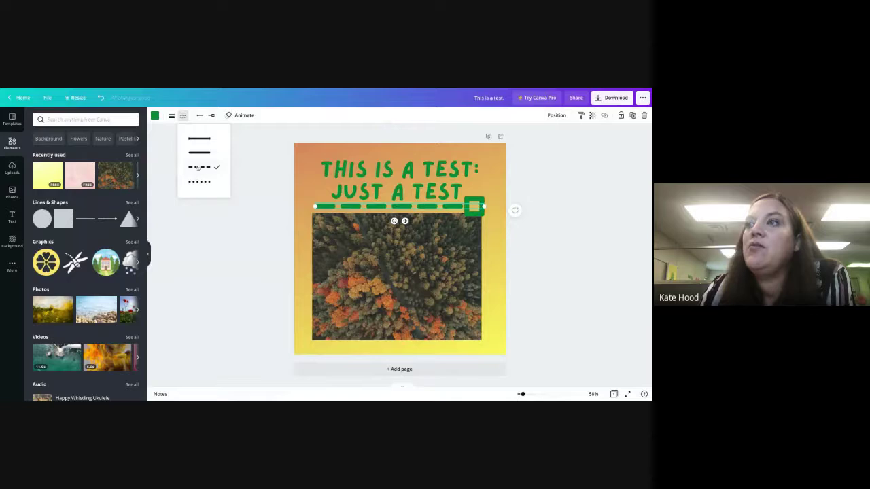
left_click(199, 139)
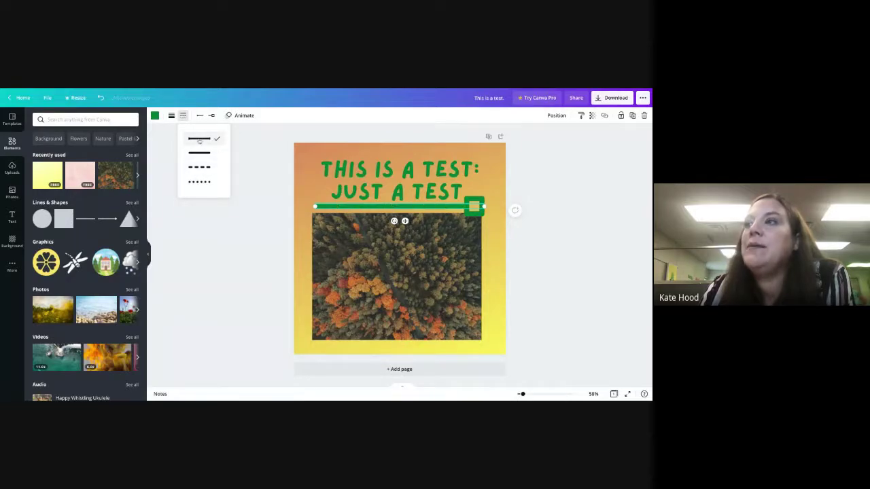
left_click(211, 117)
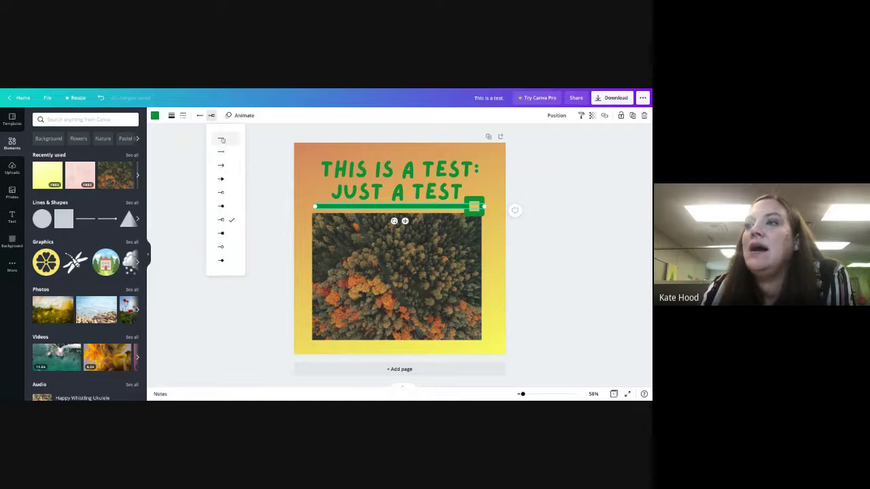
left_click(222, 139)
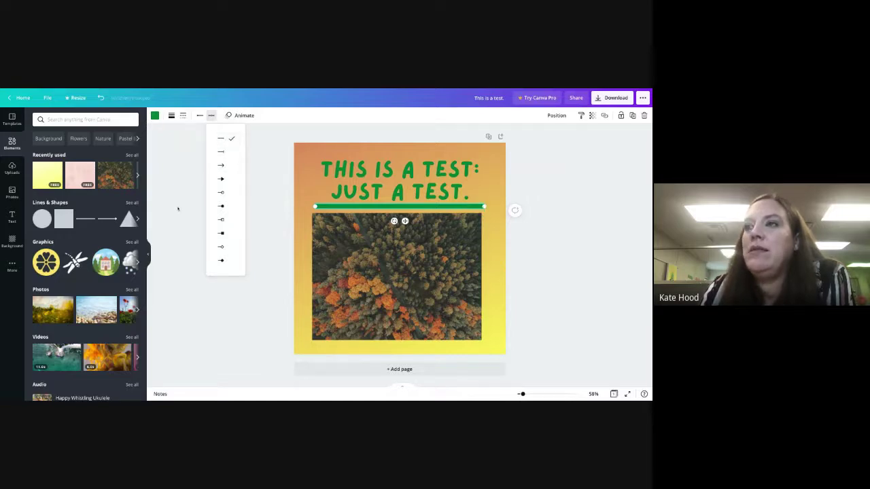
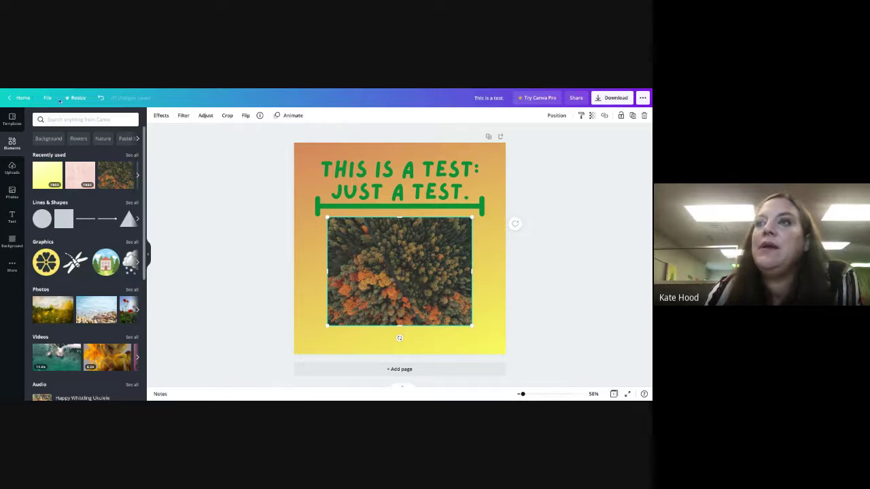
Search the elements library for "leaf".
left_click(68, 120)
type("leaf")
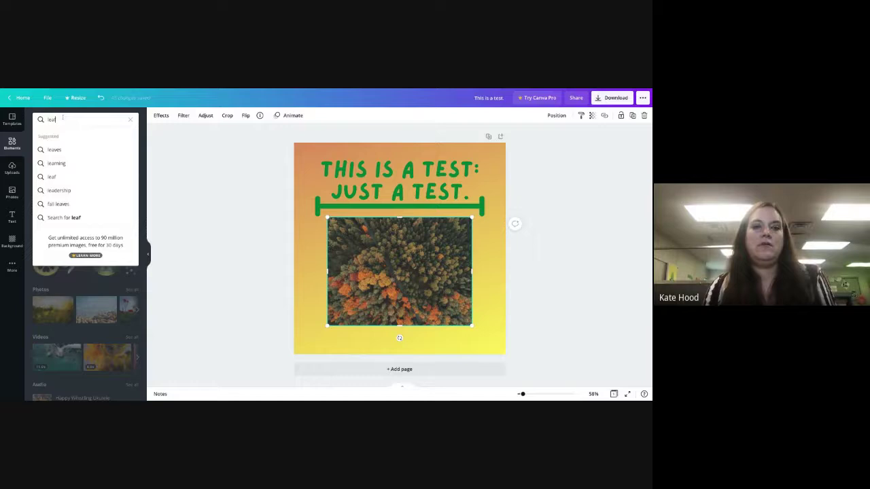
key("Return")
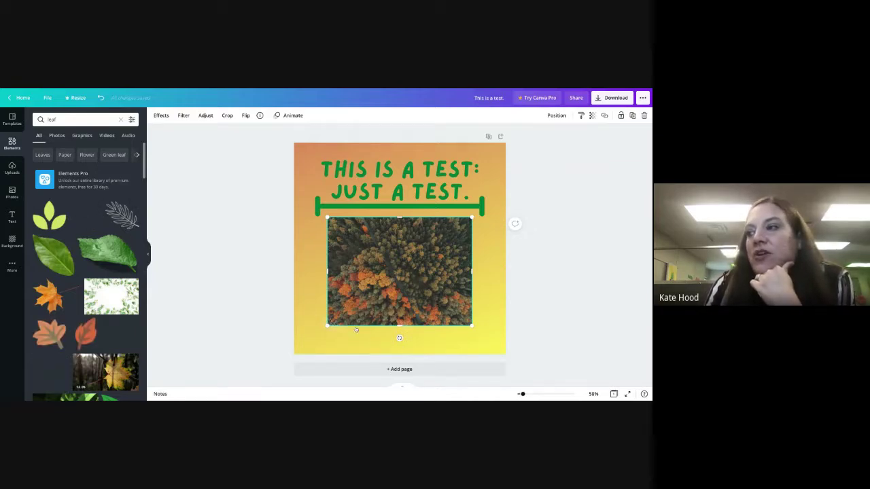
Place the thin divider graphic with leafy ends just below the forest photo and recolor it green.
left_click(381, 332)
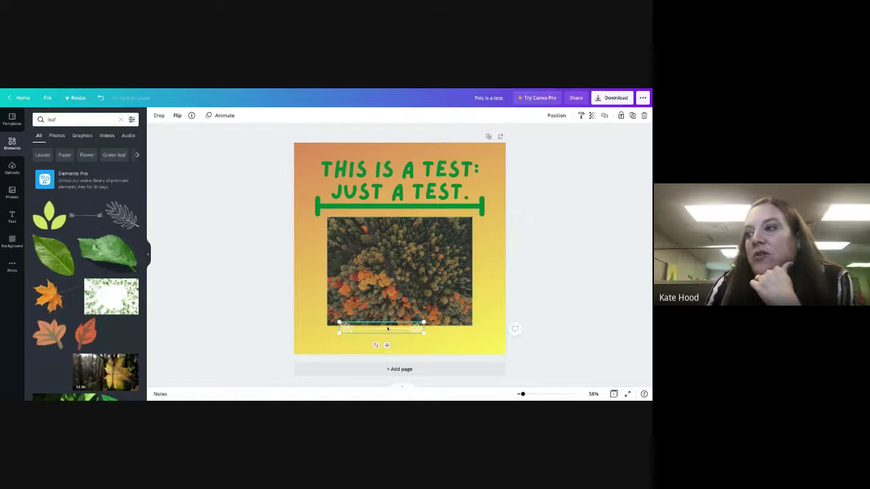
left_click_drag(382, 331, 404, 338)
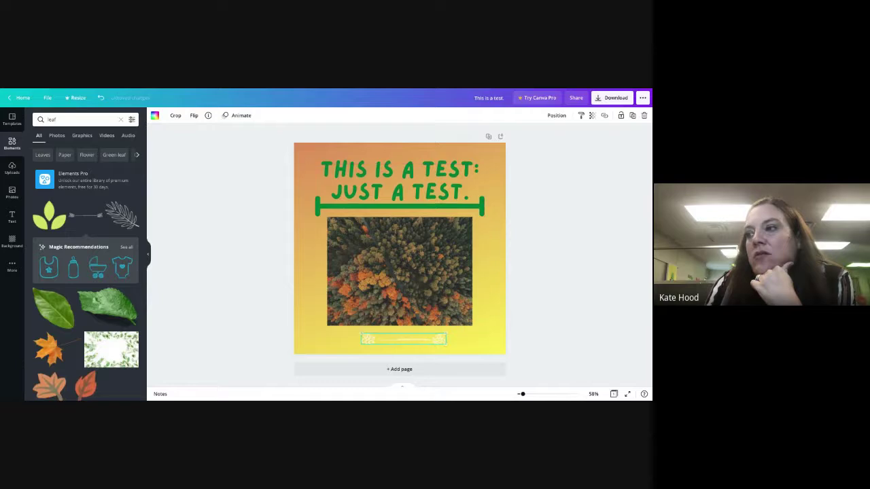
left_click(155, 116)
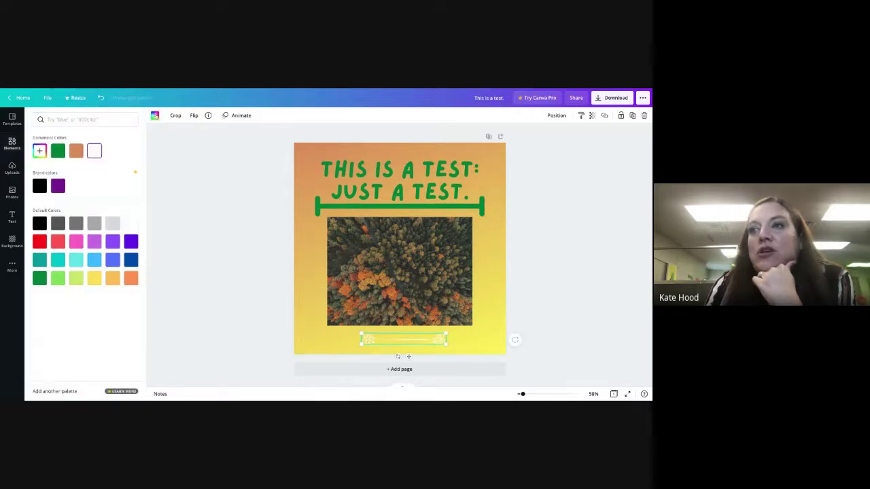
left_click(39, 278)
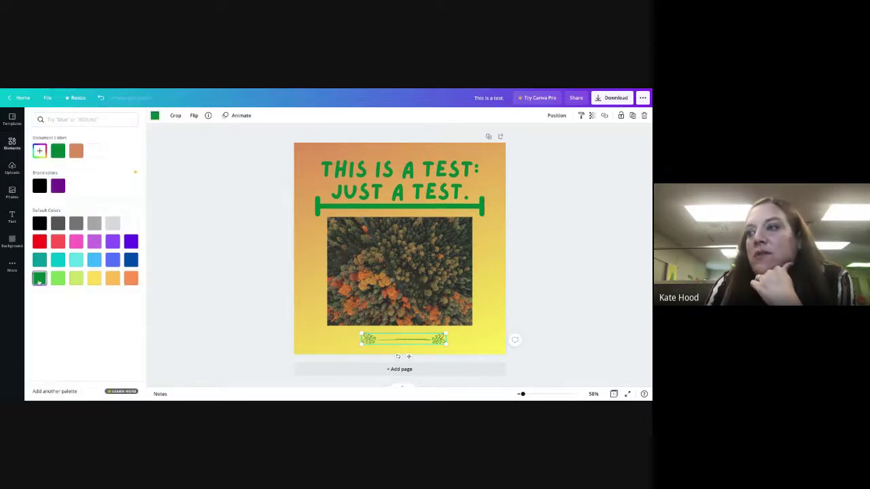
key("Escape")
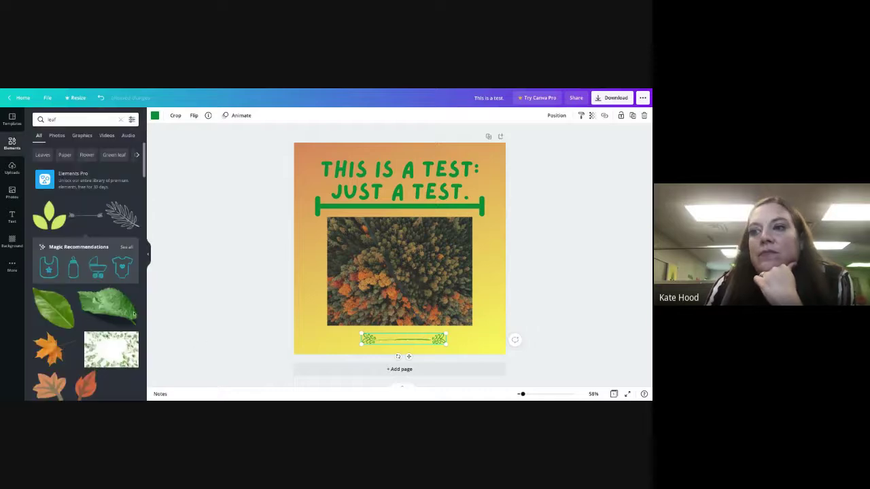
left_click_drag(96, 304, 204, 299)
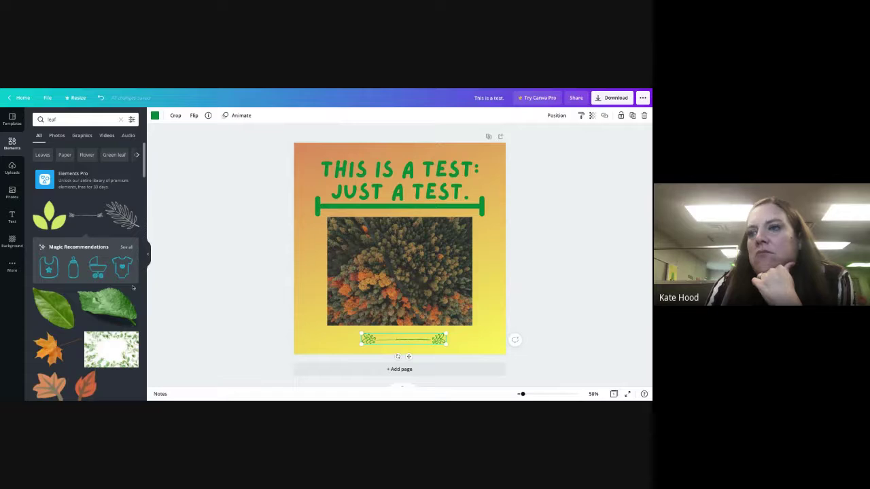
left_click_drag(91, 305, 115, 304)
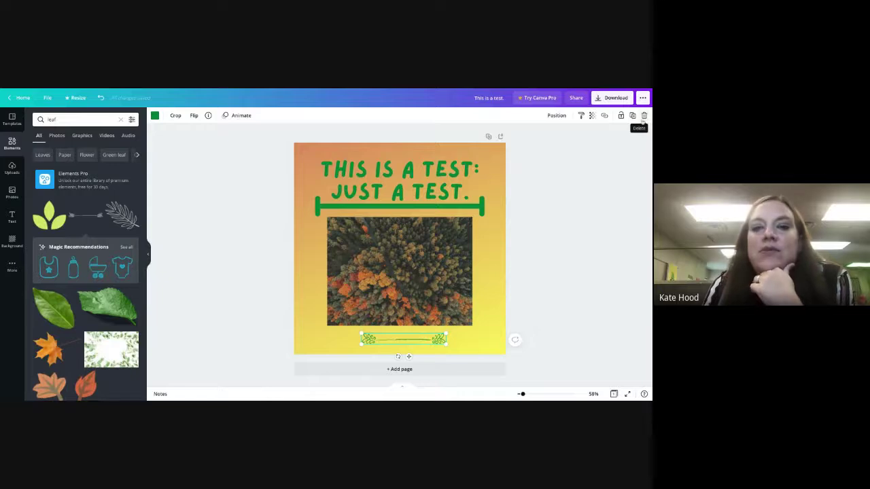
Delete the thick green line between the heading and the forest photo.
left_click(470, 208)
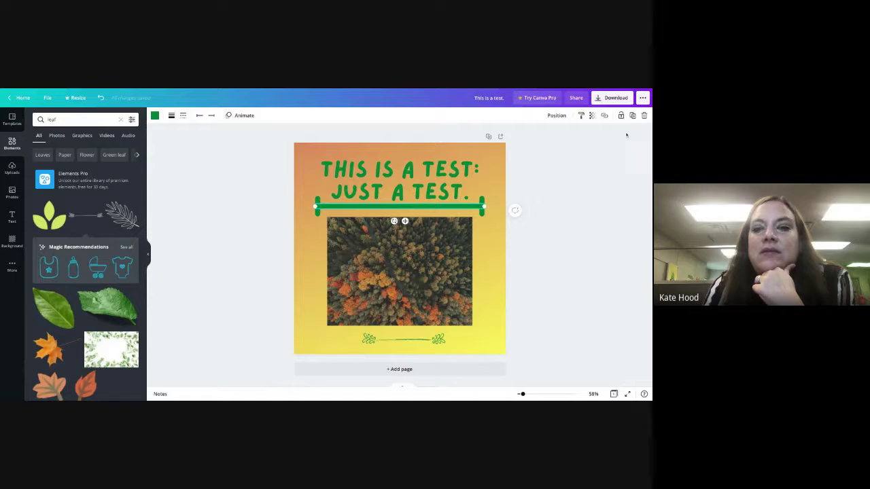
left_click(643, 116)
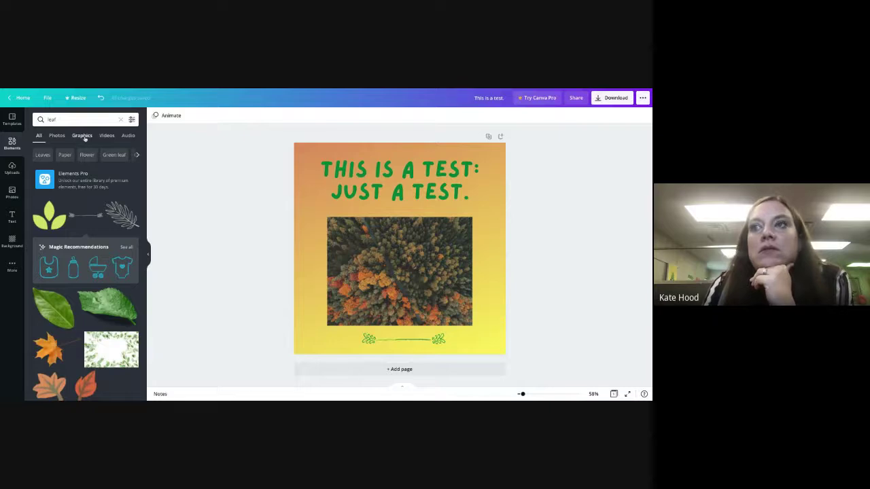
Browse the "leaf" results by photos, graphics, videos and audio, and return to all result types.
left_click(57, 136)
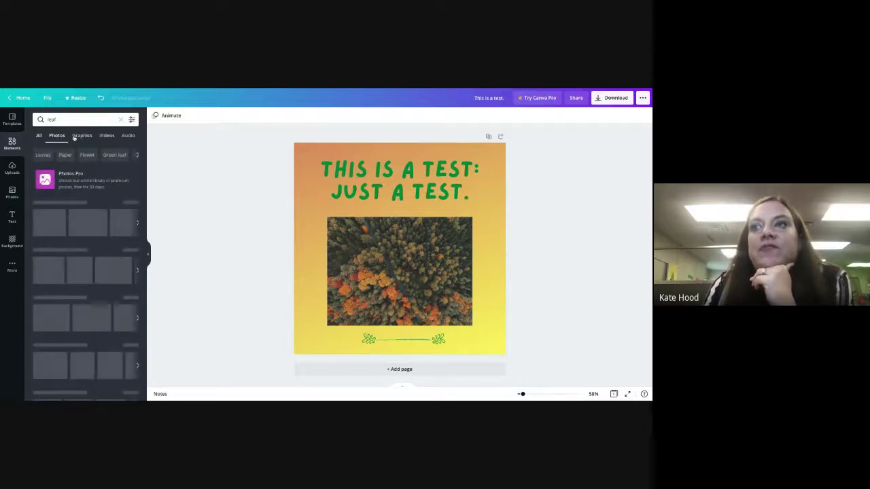
left_click(79, 136)
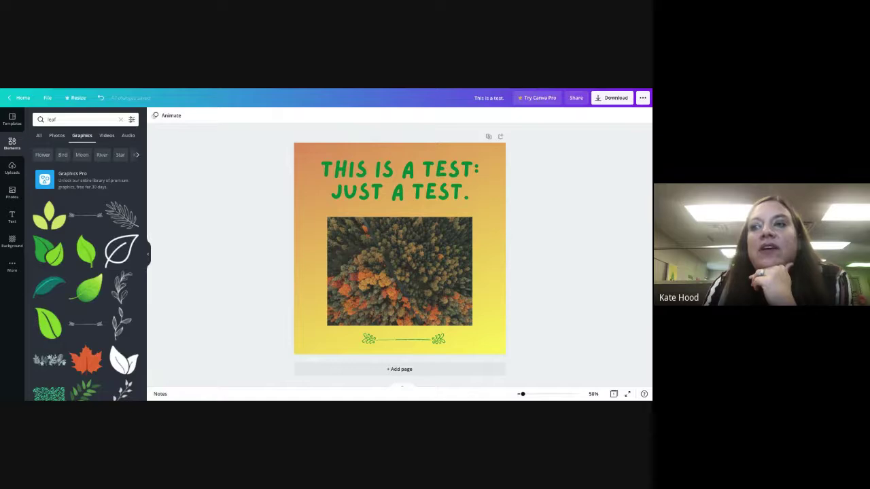
left_click(108, 136)
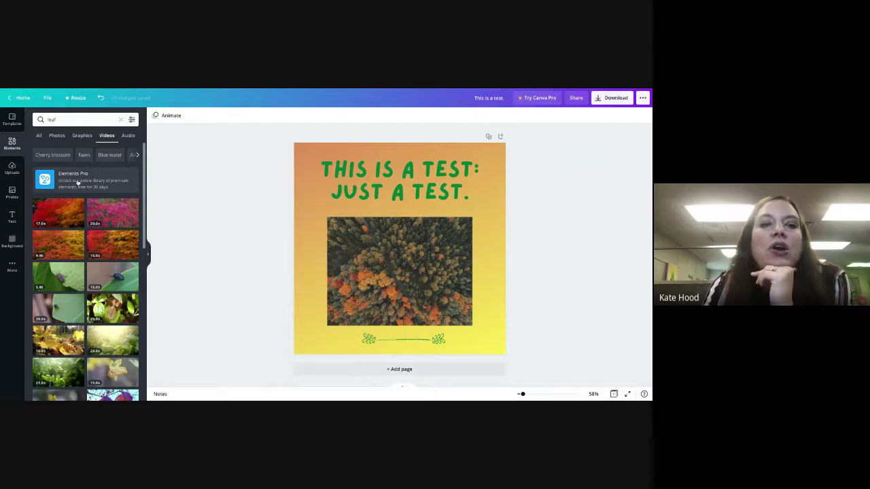
left_click(129, 136)
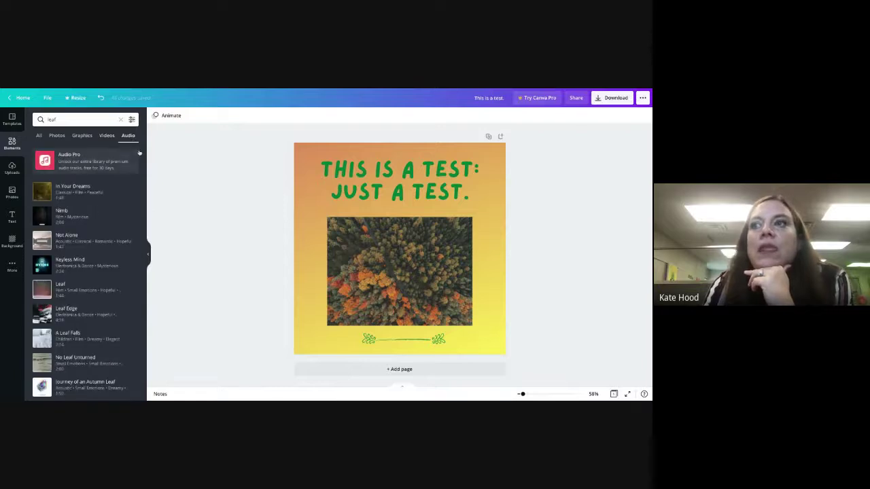
left_click(53, 135)
left_click(39, 136)
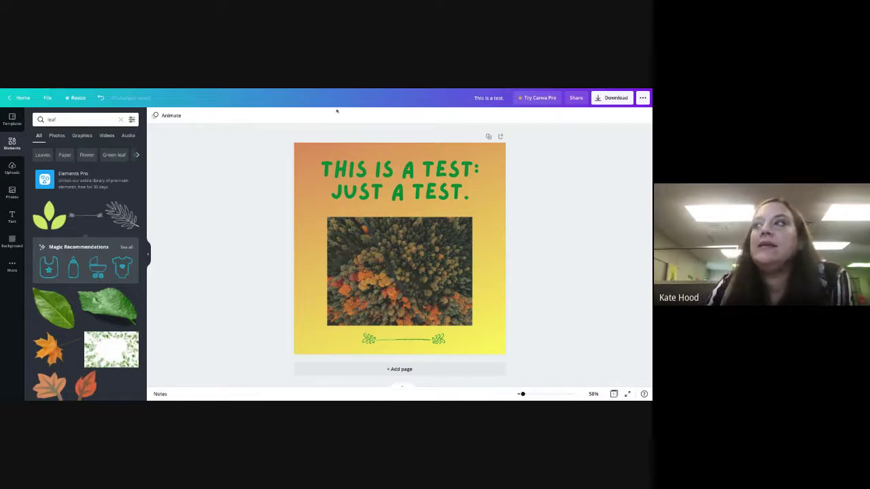
Download the design as PDF Standard and dismiss the referral offer.
left_click(605, 98)
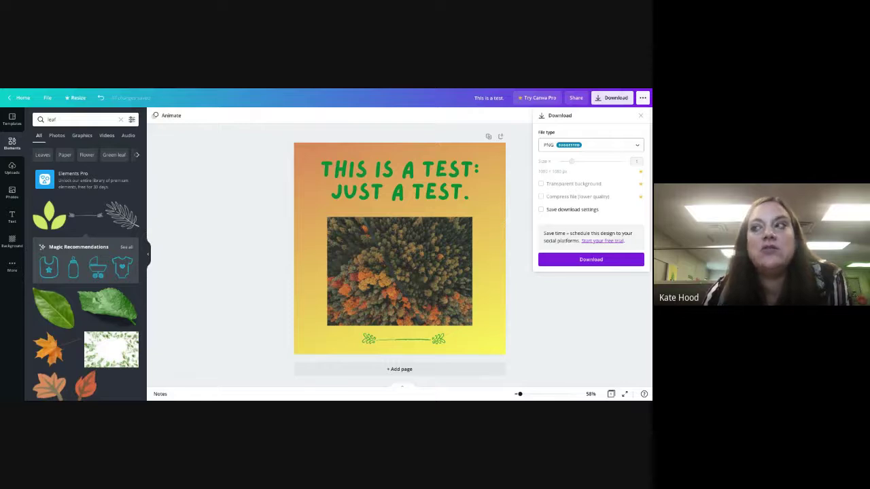
left_click(634, 147)
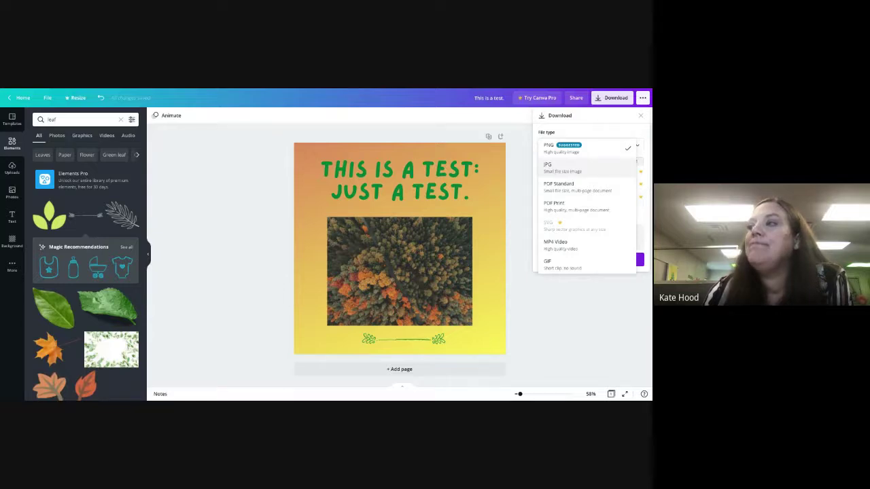
left_click(556, 186)
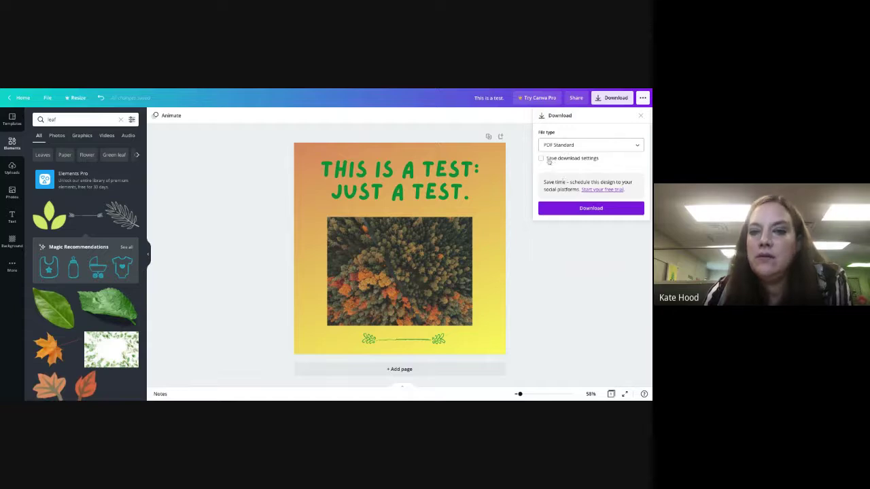
left_click(582, 208)
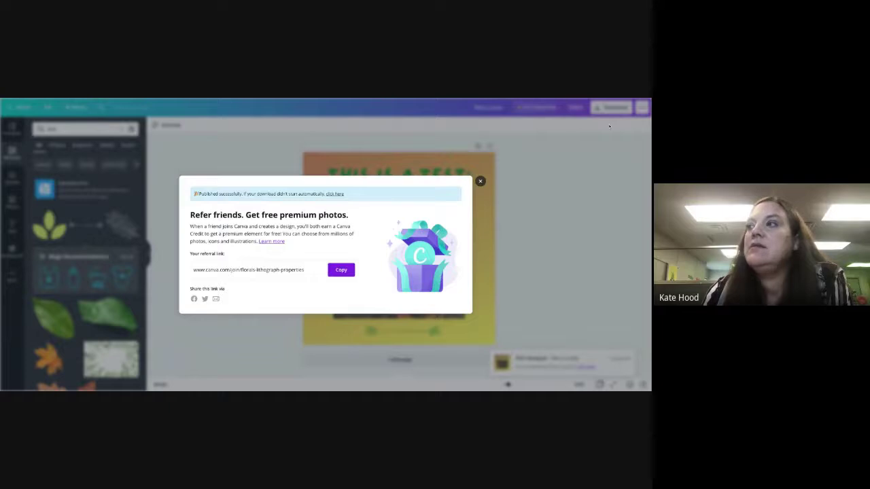
left_click(481, 182)
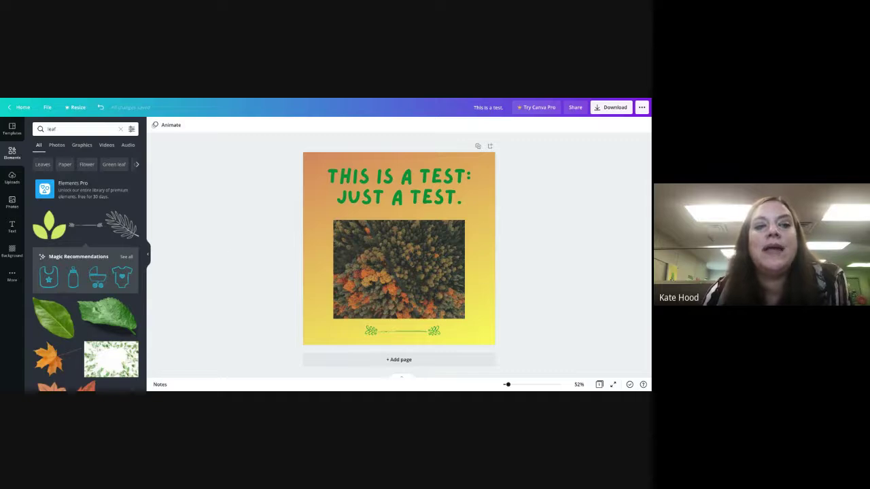
Leave the editor for the home page, open the overview of all designs and look through the saved designs.
left_click(20, 109)
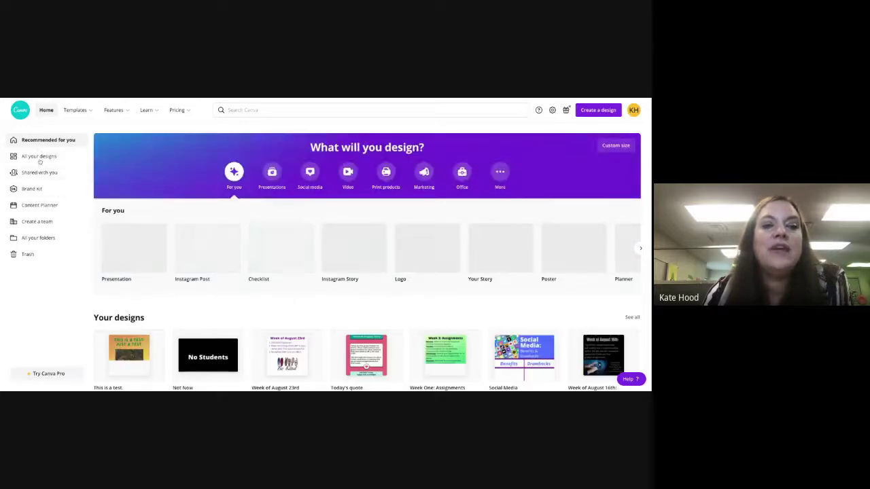
left_click(40, 158)
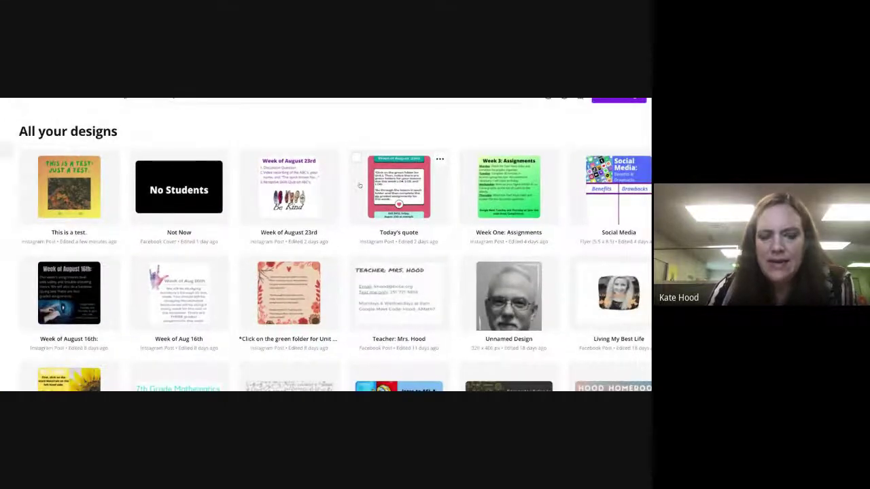
scroll(345, 192, "down", 1)
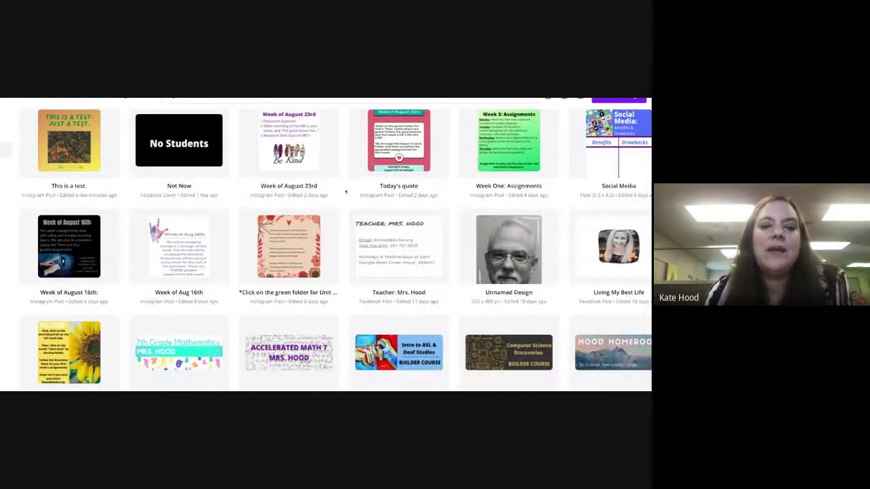
scroll(345, 193, "down", 3)
scroll(326, 244, "down", 2)
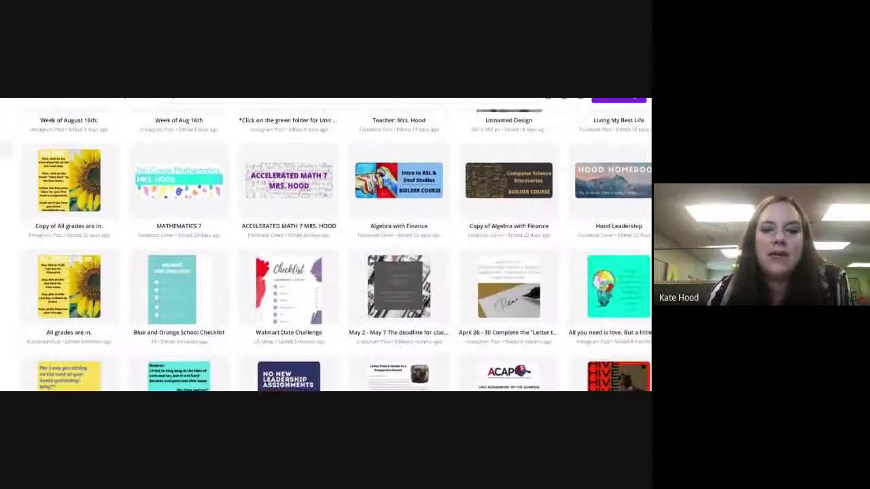
scroll(68, 287, "down", 2)
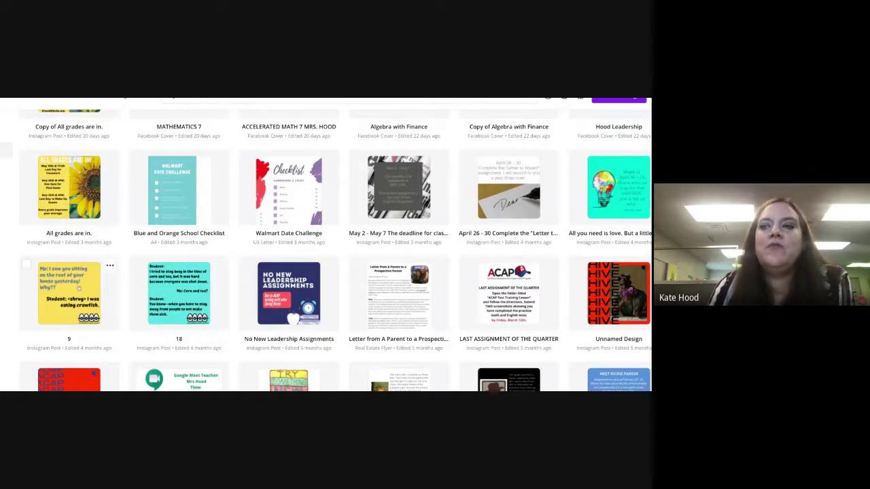
scroll(87, 280, "up", 1)
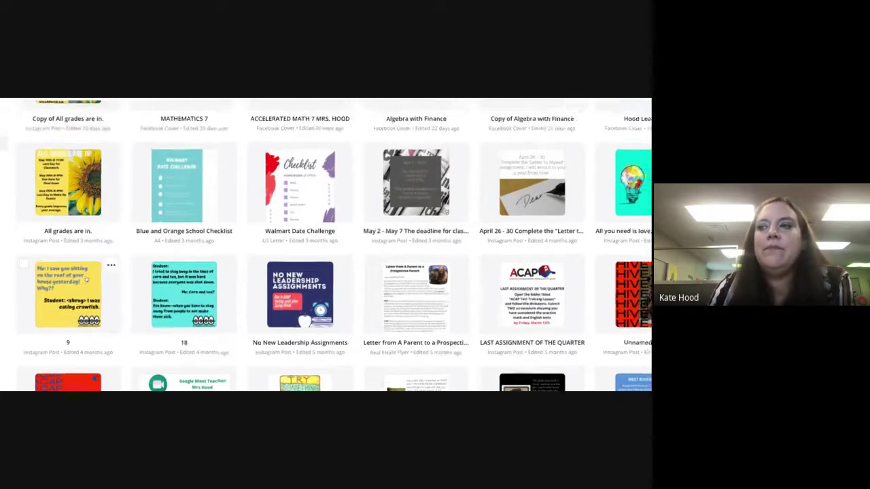
scroll(86, 278, "up", 3)
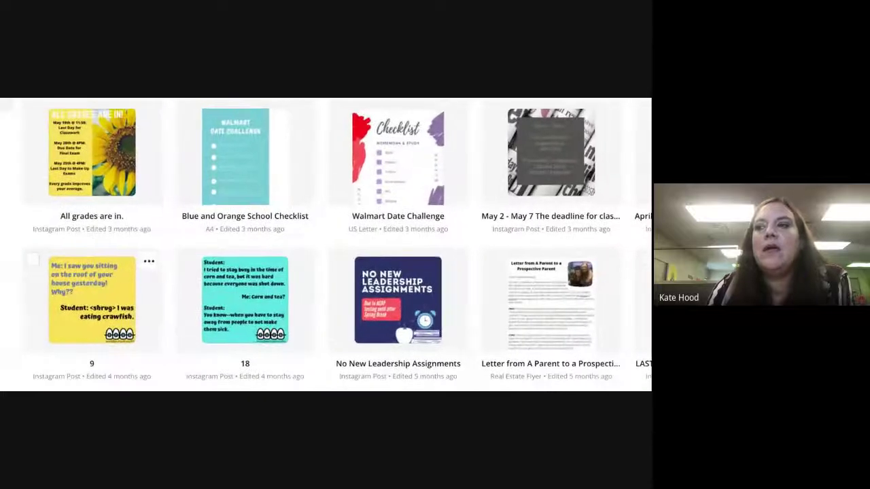
scroll(85, 274, "up", 1)
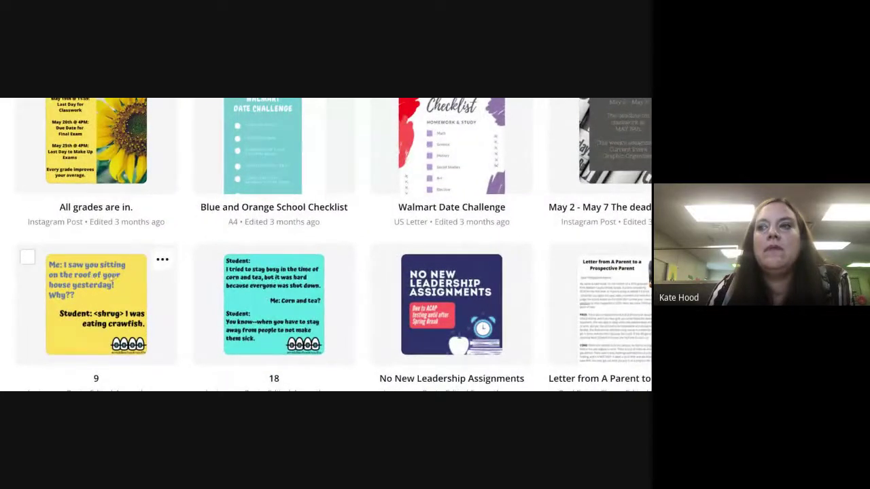